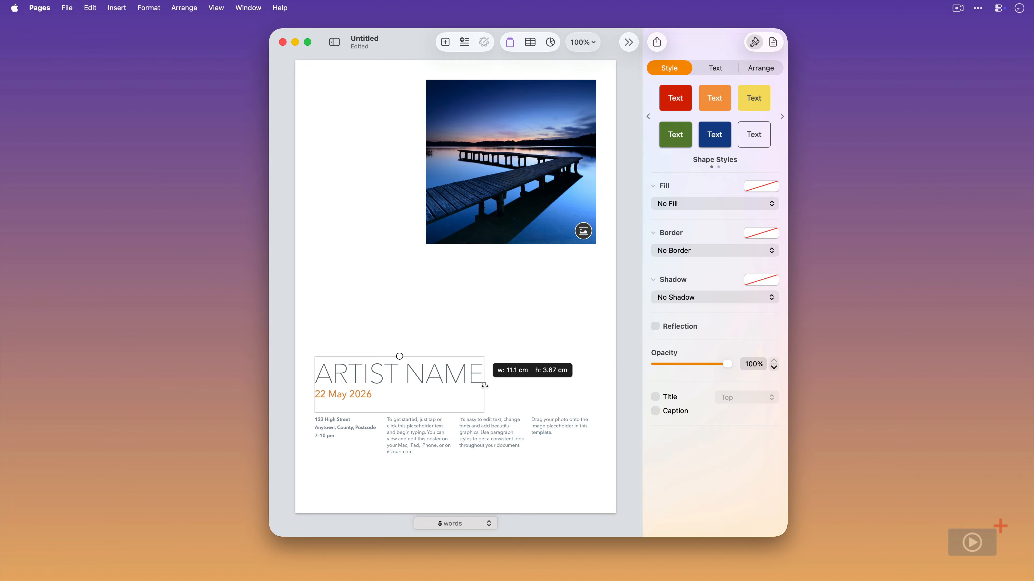
- Move the artist name text box to the upper left beside the photo, and the four-column details text box up beneath them
drag(355, 396, 355, 119)
click(431, 446)
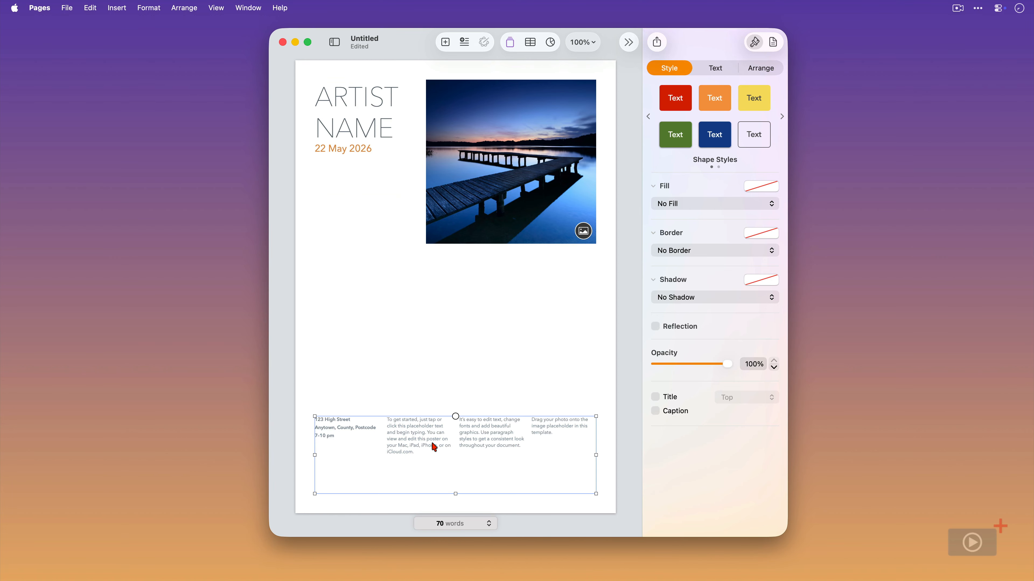
drag(433, 487, 432, 335)
click(442, 433)
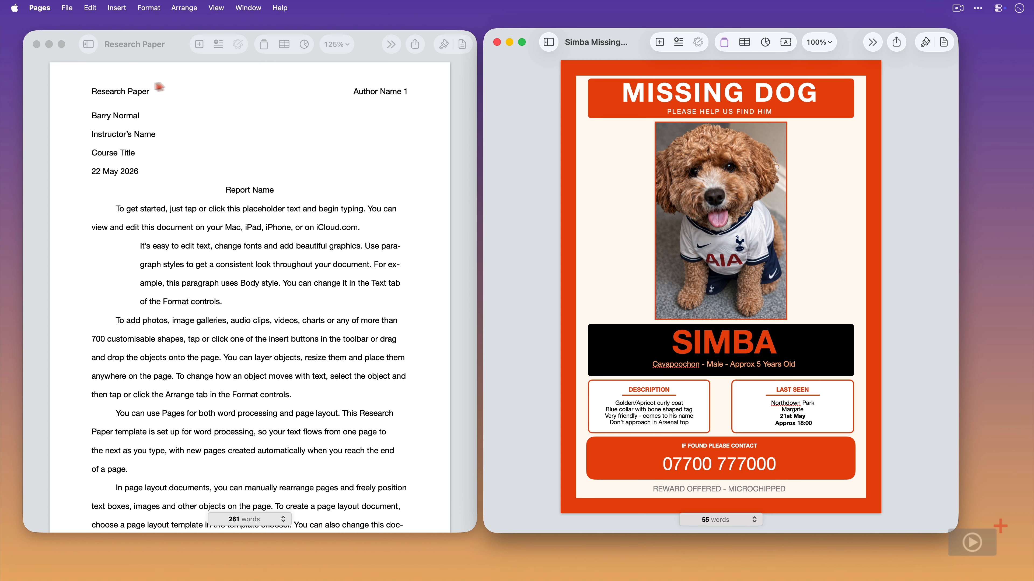
- Compare the flowing body text of the Research Paper with the separate text boxes, image and shapes in the Simba Missing Poster
click(97, 88)
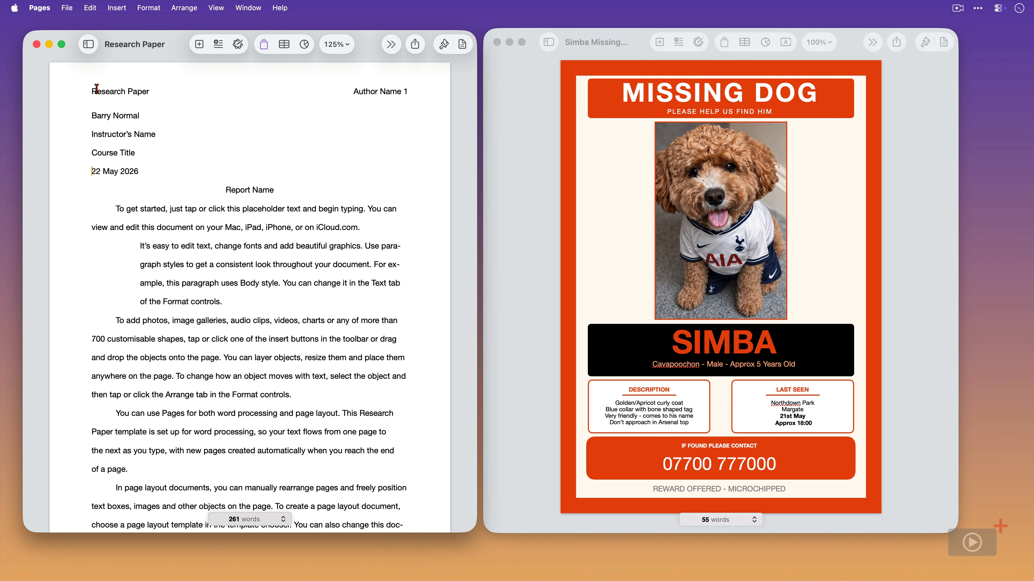
click(115, 208)
click(626, 113)
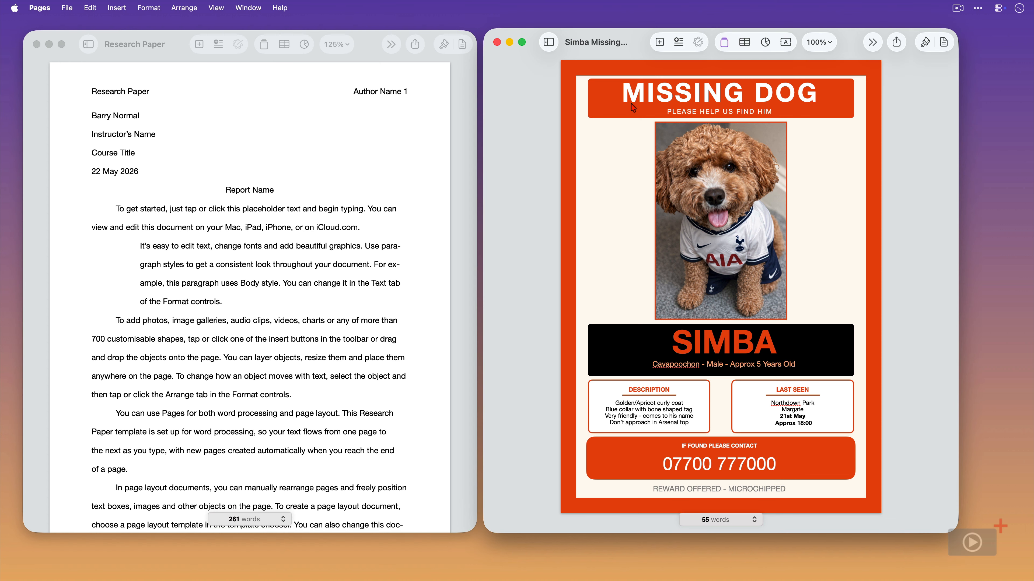
click(633, 107)
click(682, 187)
click(636, 358)
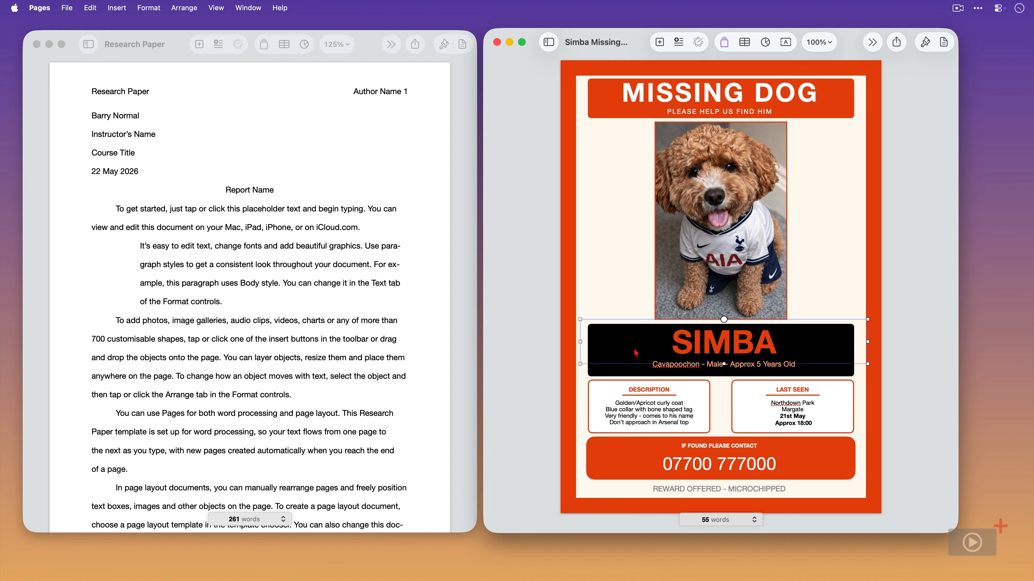
click(643, 405)
click(814, 414)
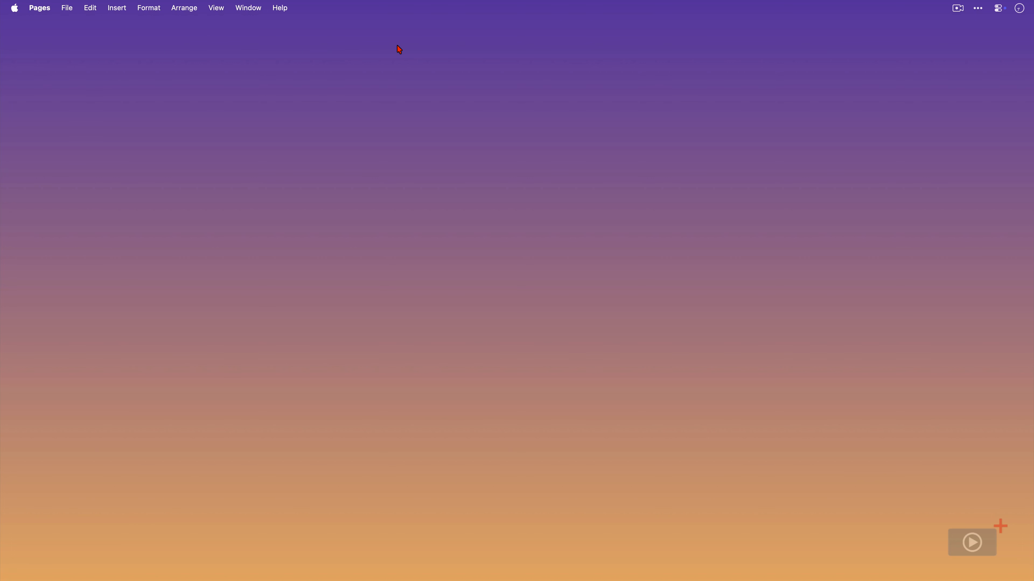
- Start a new document and browse the Certificates, Organisers, Newsletters, Books and Cards template categories
key(super+n)
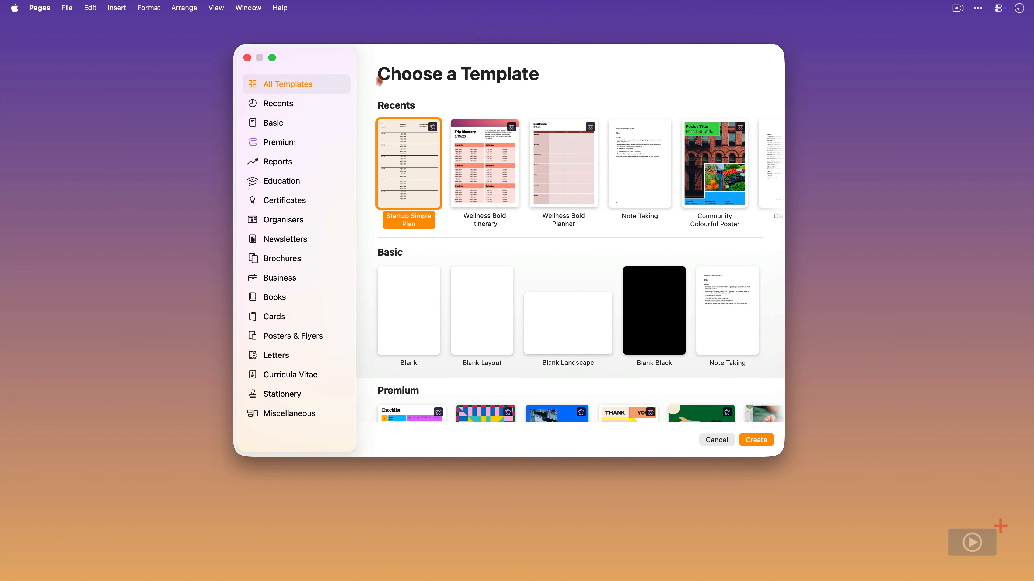
click(270, 200)
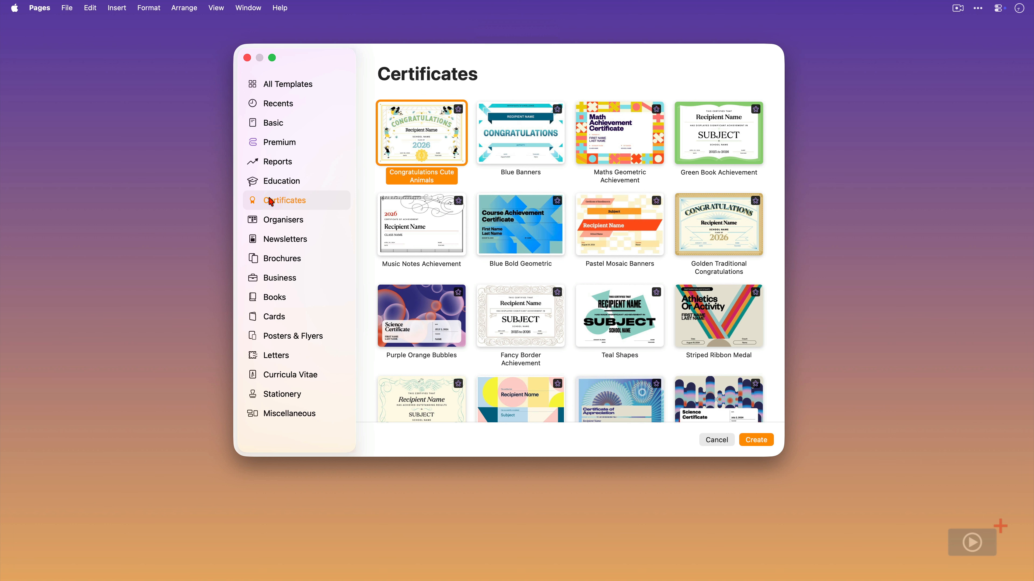
click(282, 220)
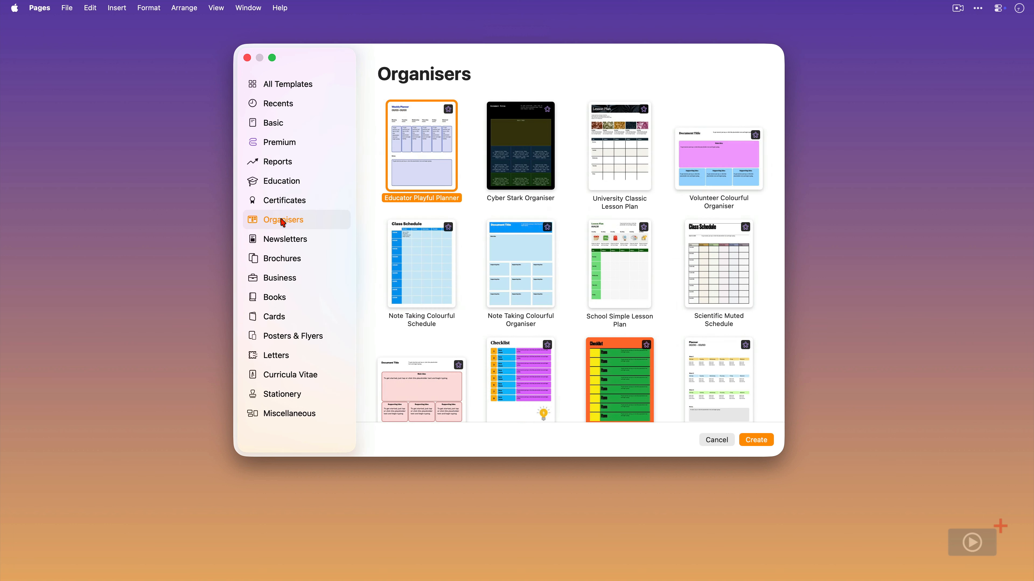
click(284, 244)
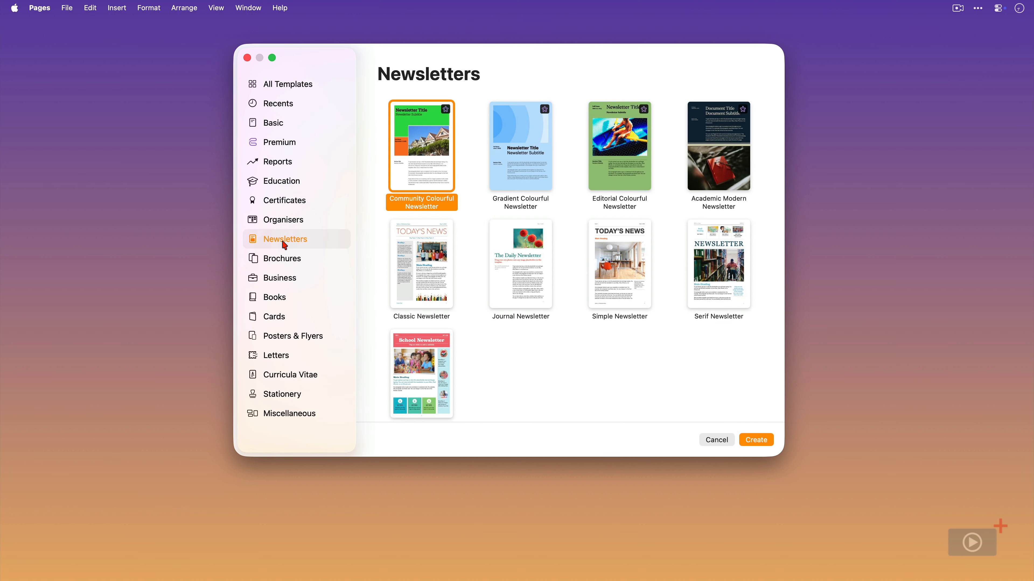
click(284, 297)
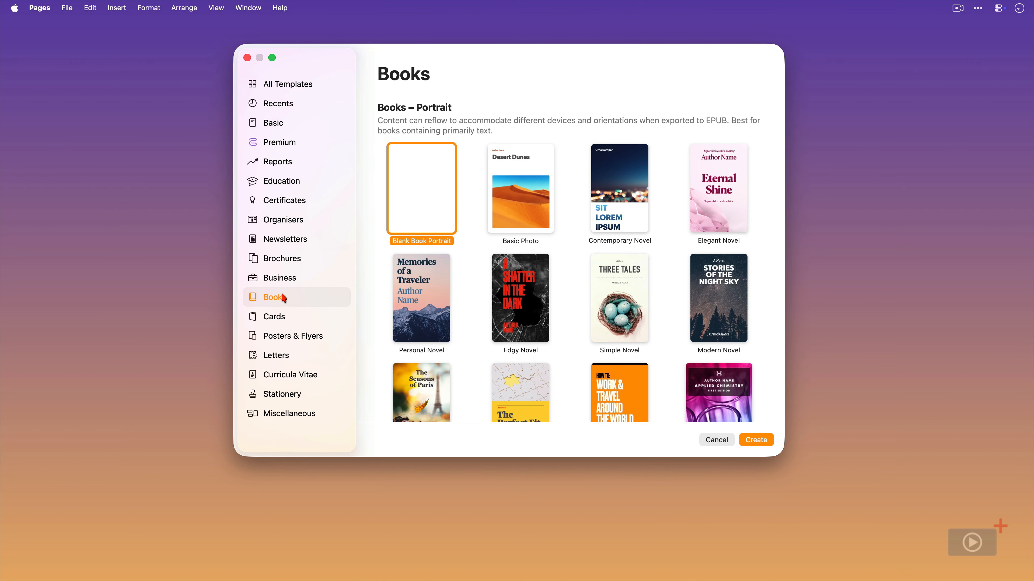
click(279, 317)
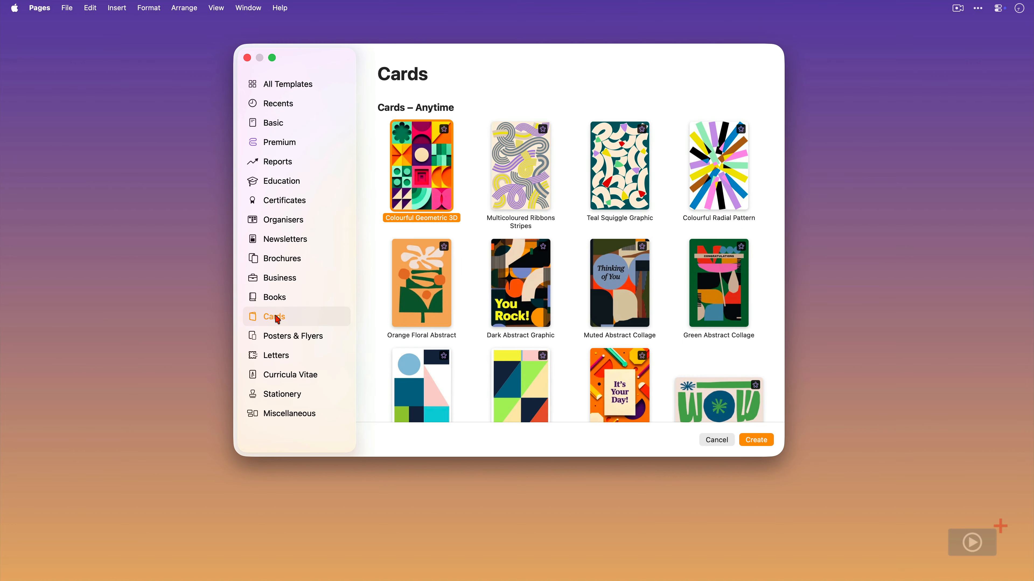
- Create a document from the Photo Poster Small template in the Posters & Flyers category
click(287, 340)
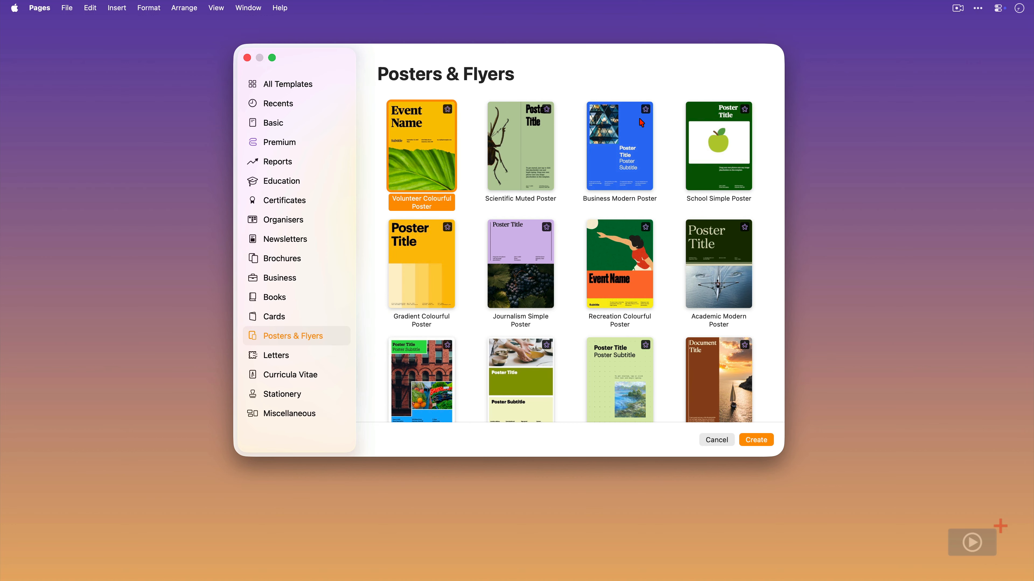
scroll(641, 123, down, 10)
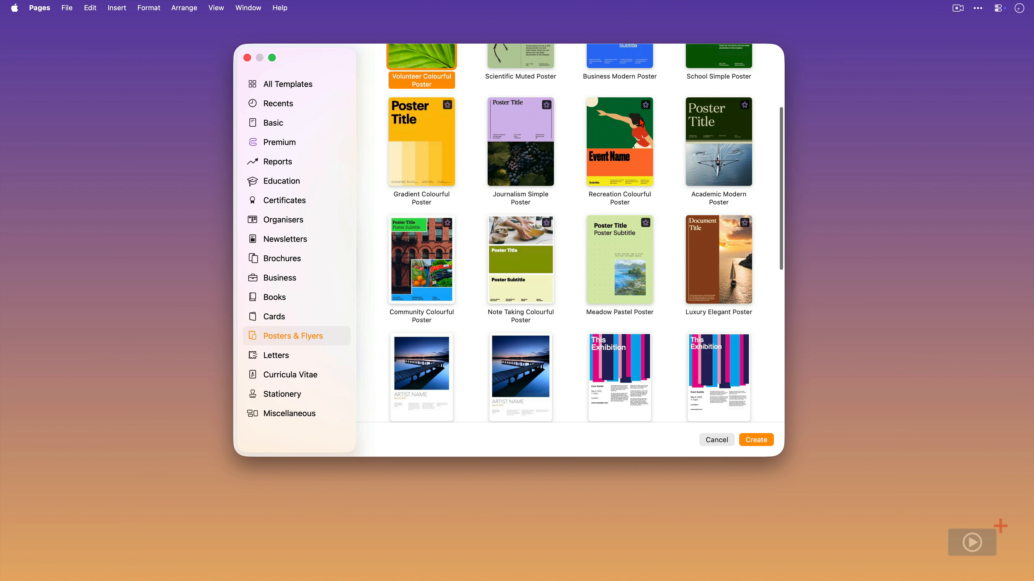
scroll(639, 118, down, 2)
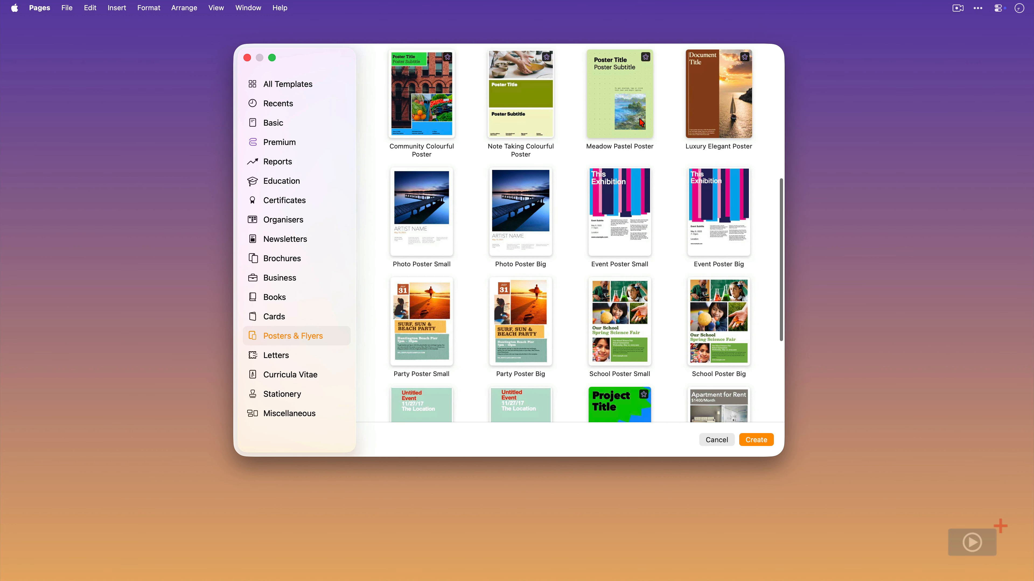
double_click(425, 208)
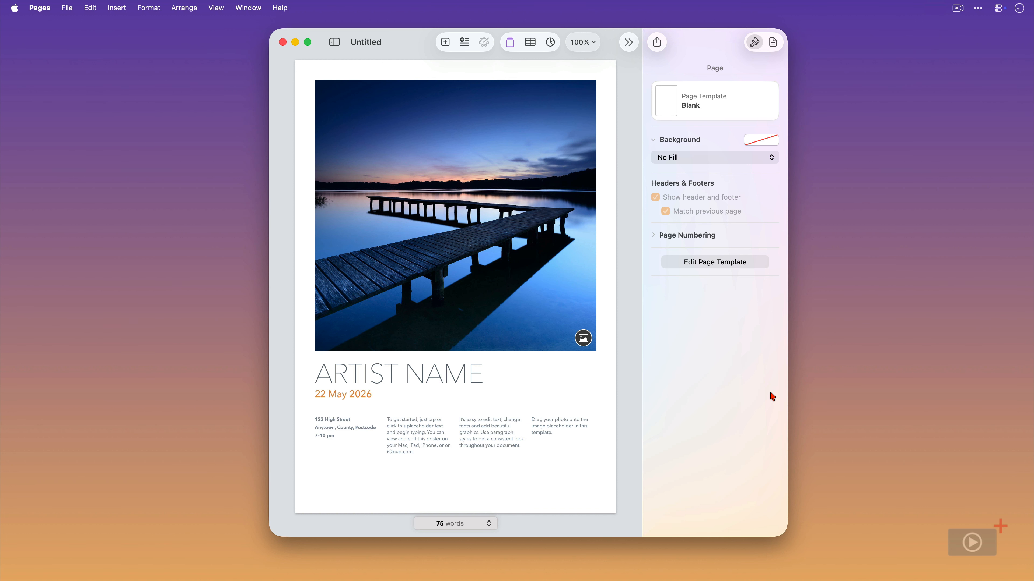
- Shrink the poster's pier photo towards the page's upper-right corner
click(445, 238)
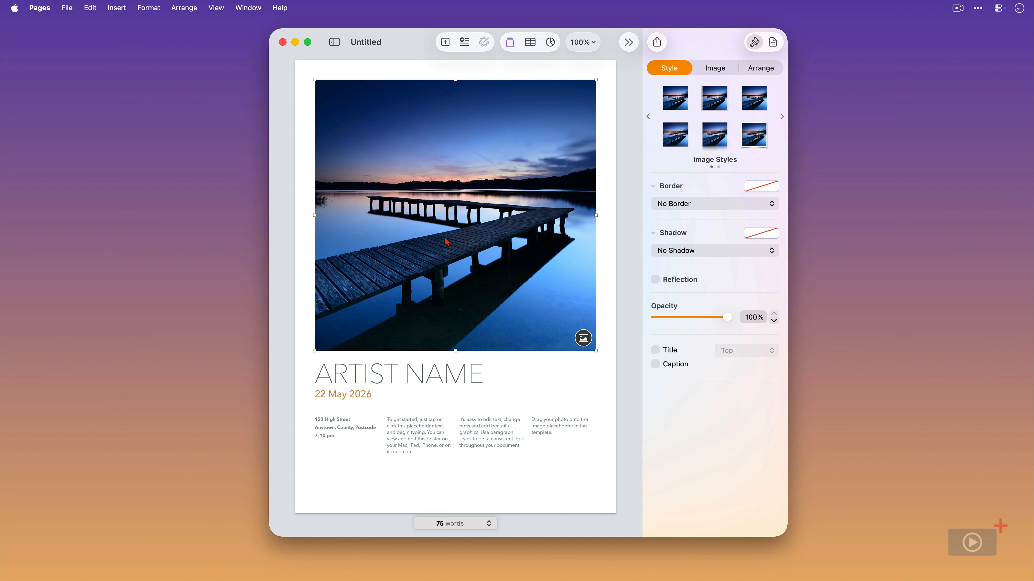
click(452, 373)
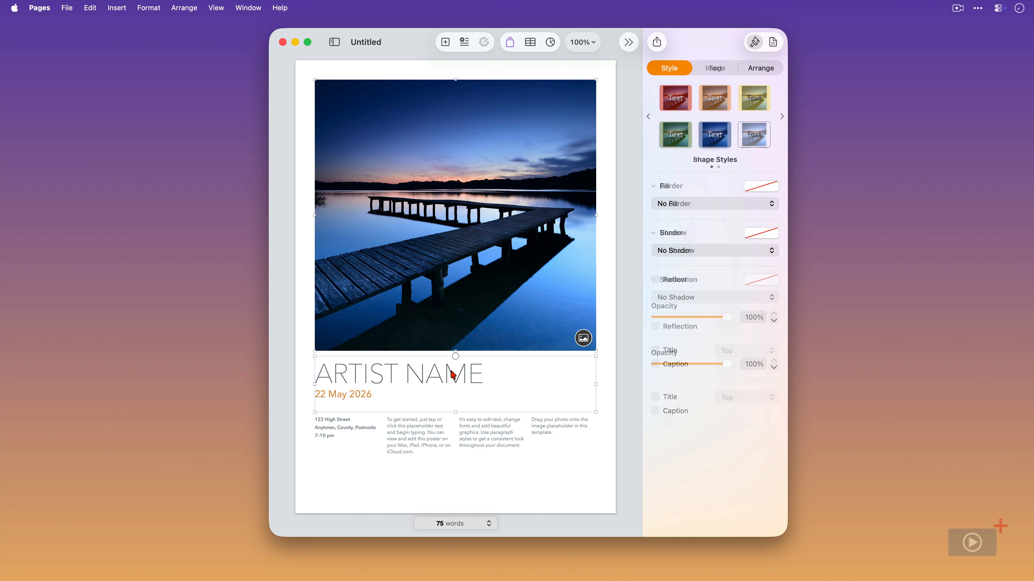
click(419, 440)
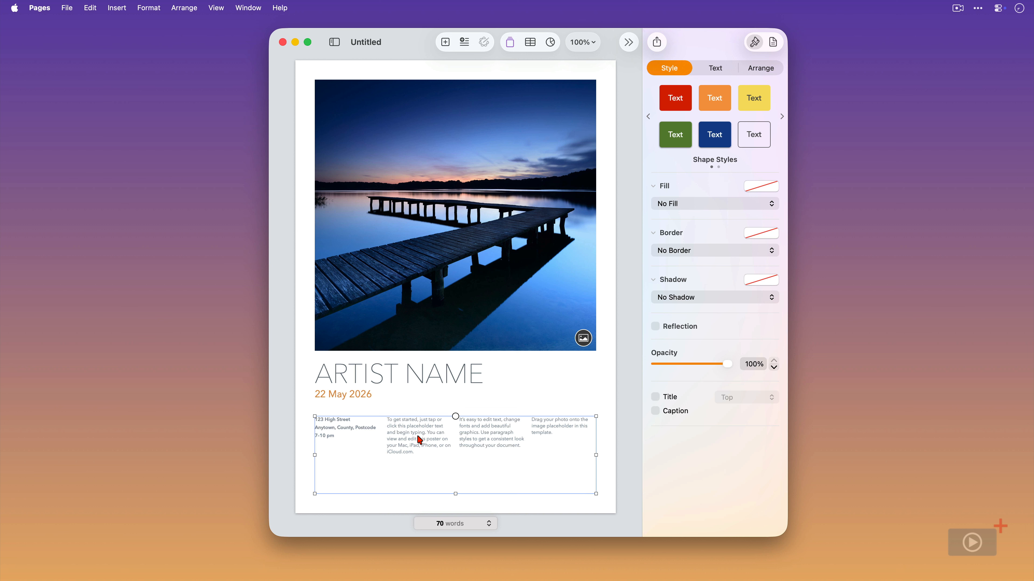
click(458, 260)
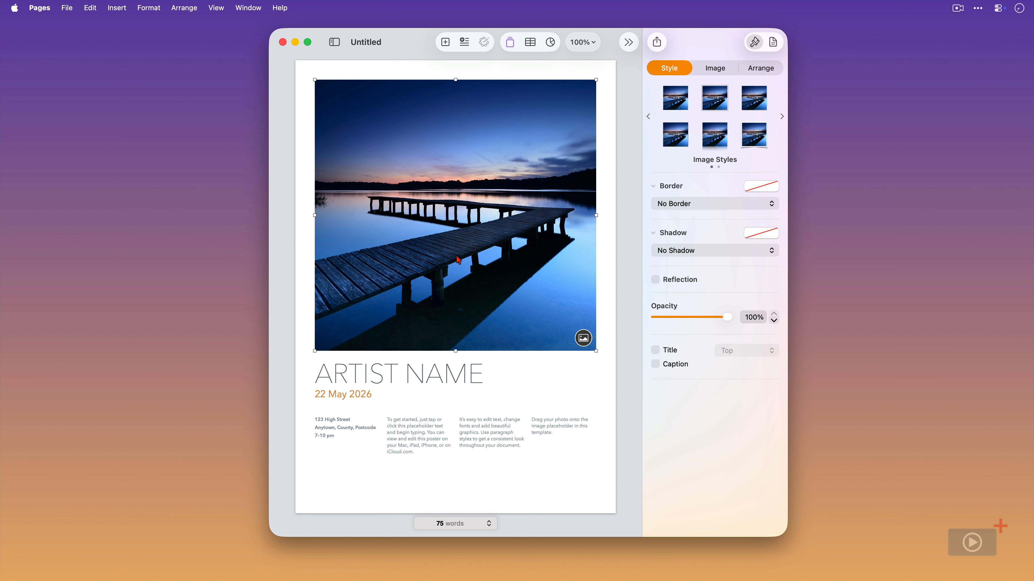
drag(315, 350, 439, 259)
- Narrow the artist name text box and move it to the page's upper left, beside the photo
click(409, 374)
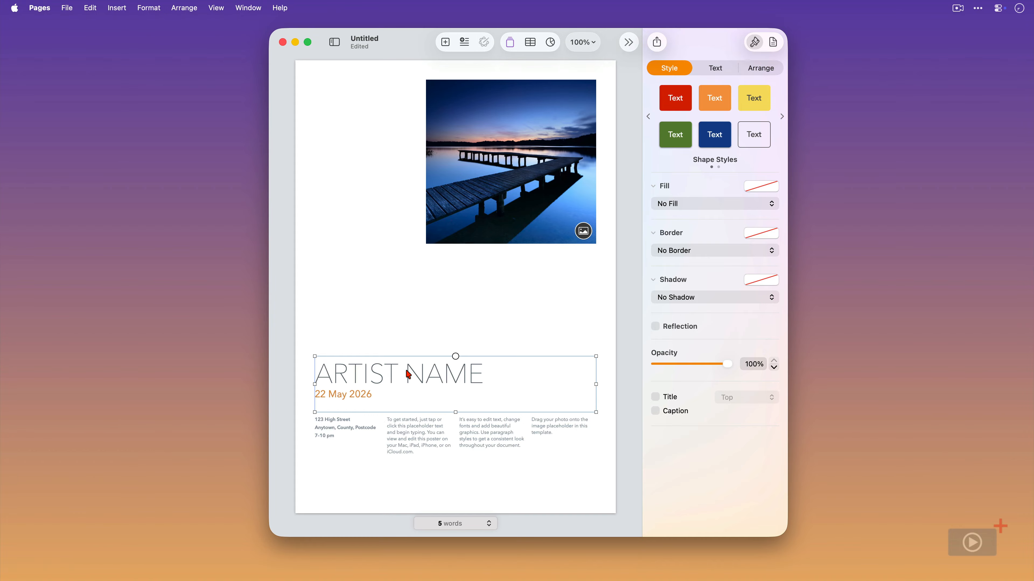
drag(596, 384, 406, 471)
drag(355, 387, 357, 113)
- Move the four-column details text box up into the empty space beneath the photo
click(432, 446)
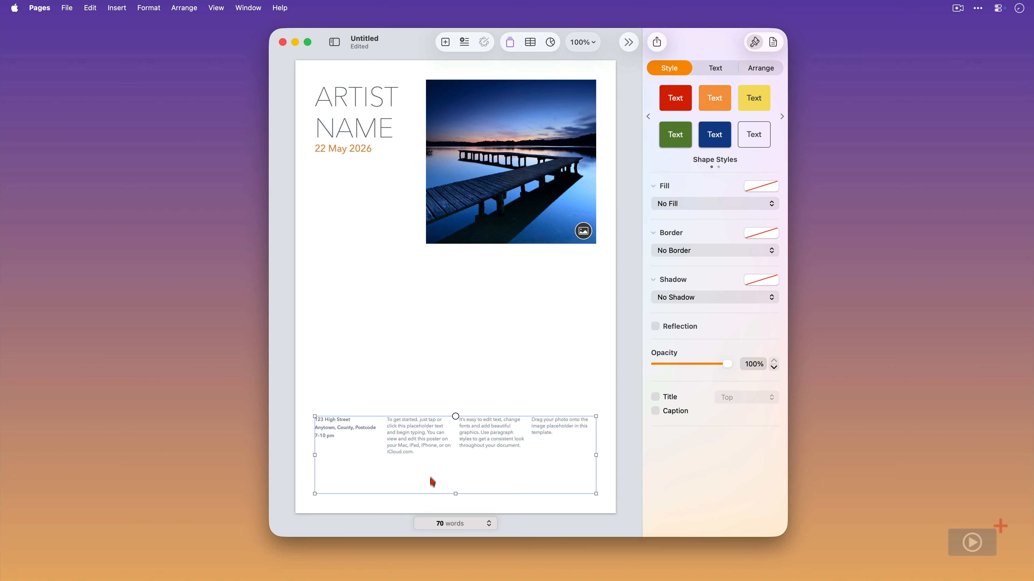
drag(429, 486, 435, 334)
click(442, 433)
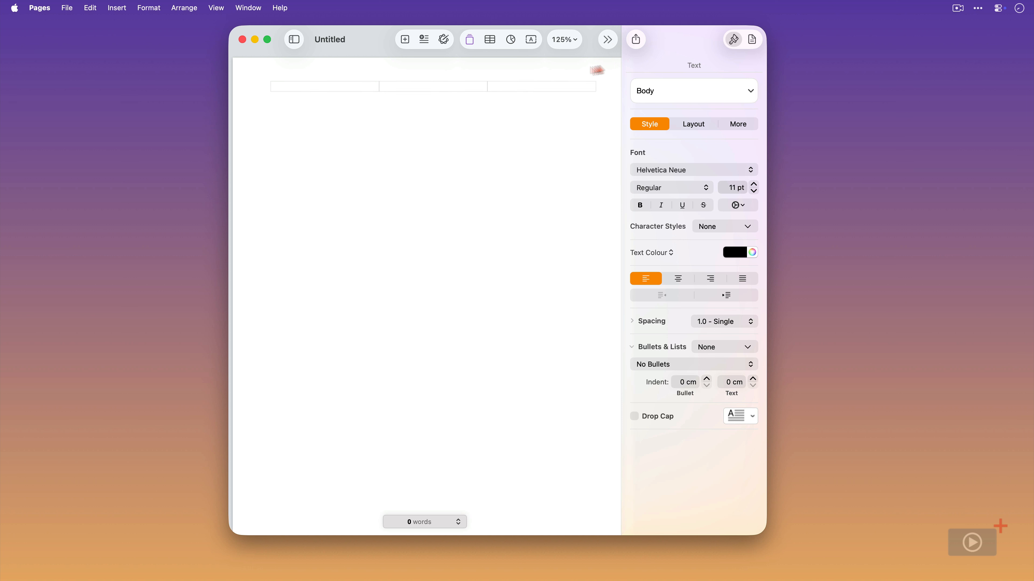
- Convert the blank word-processing document to a page layout document by turning off Document Body
click(752, 41)
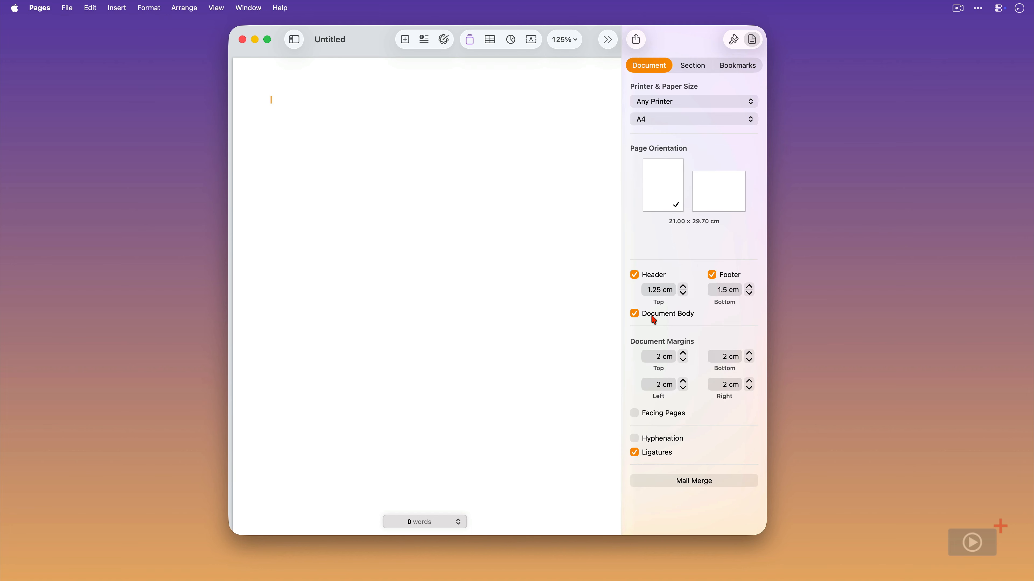
click(634, 313)
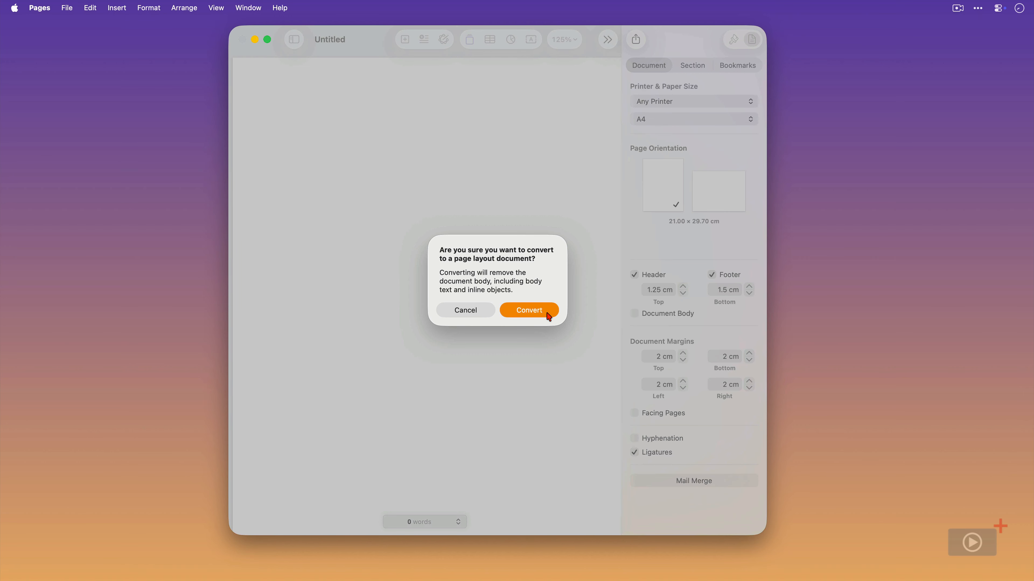
click(528, 310)
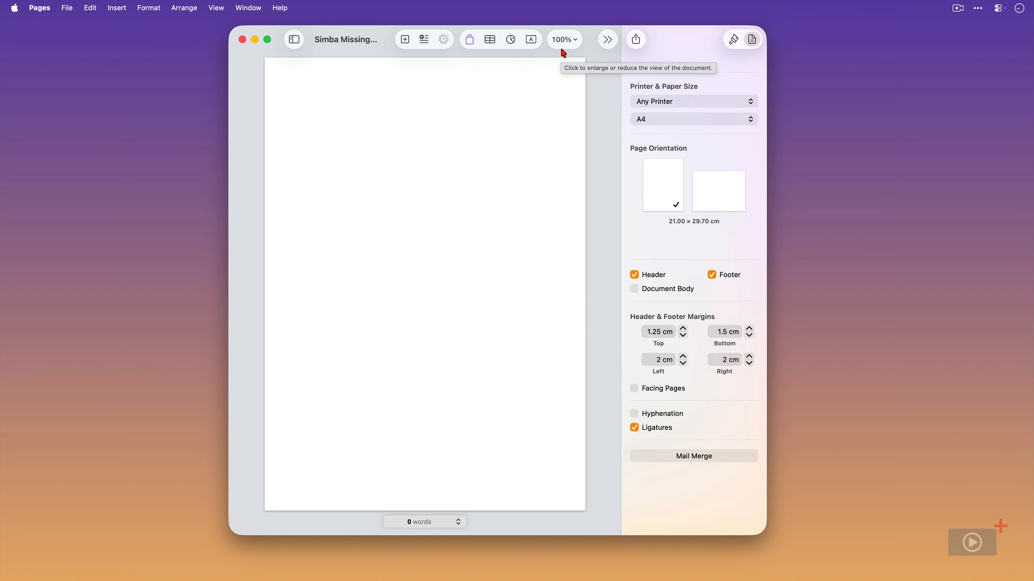
- Insert a text box, stretch it across the top of the page and reduce its height to suit a heading
click(117, 8)
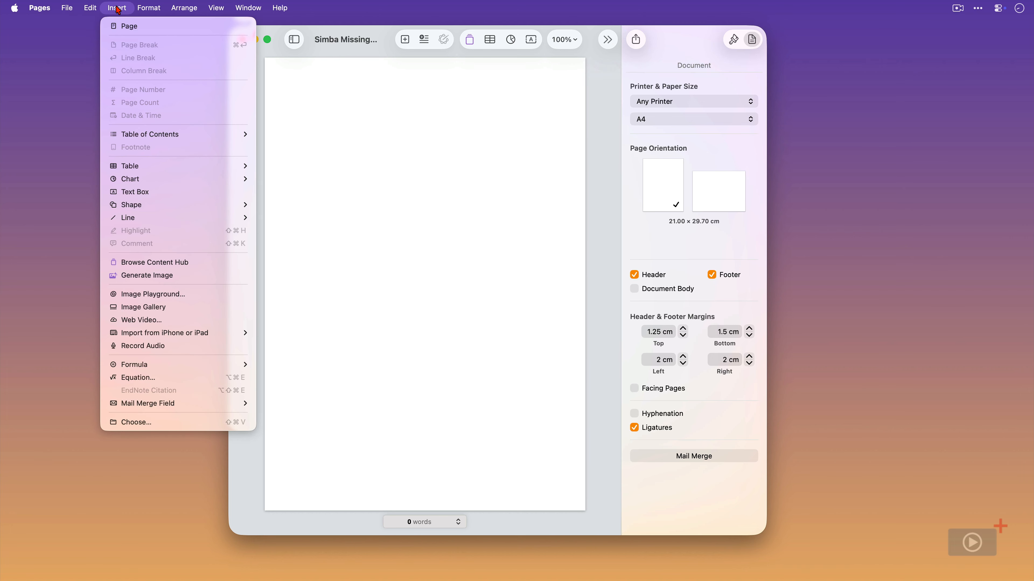
click(146, 195)
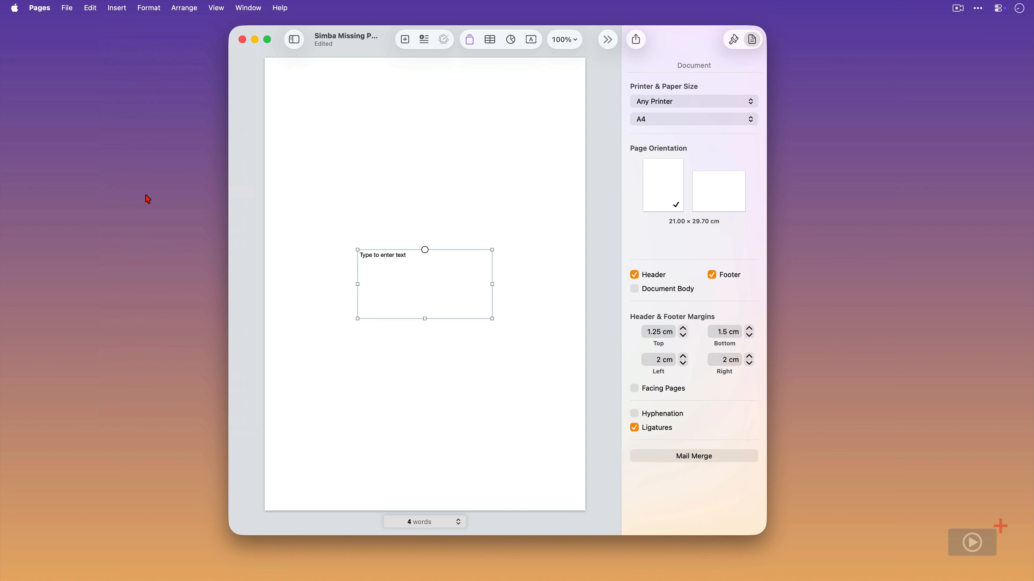
drag(441, 293, 572, 102)
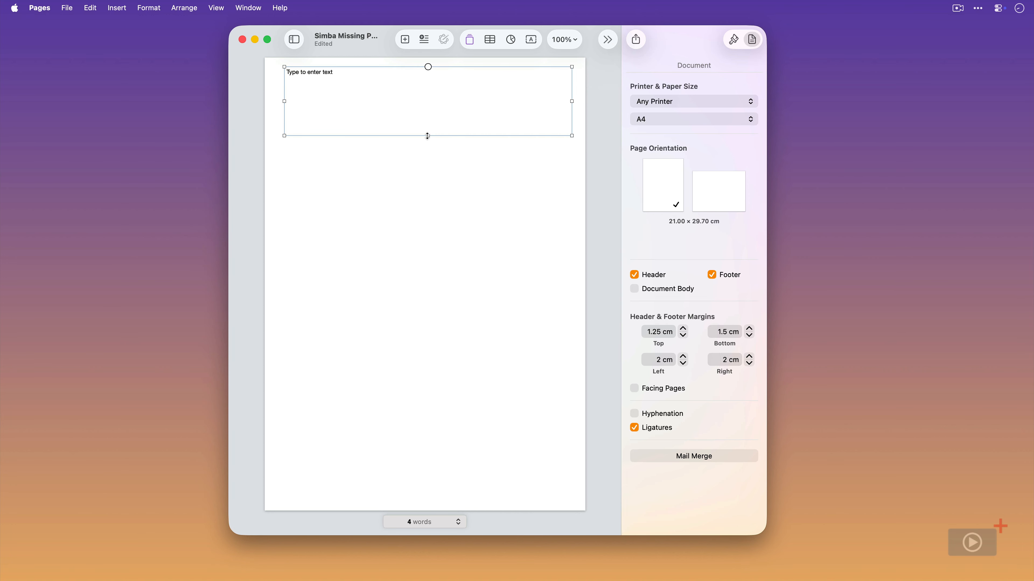
drag(427, 136, 427, 114)
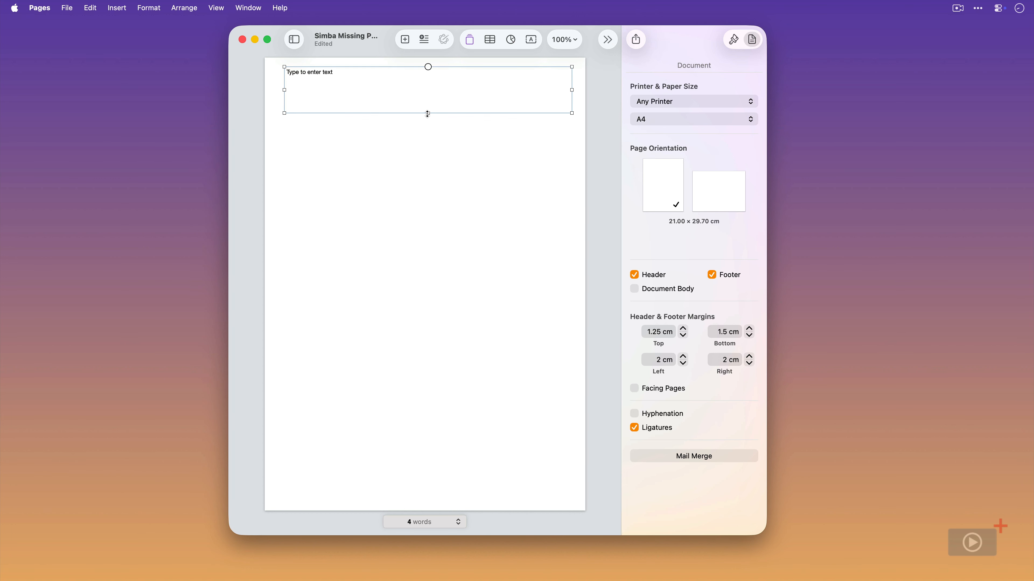
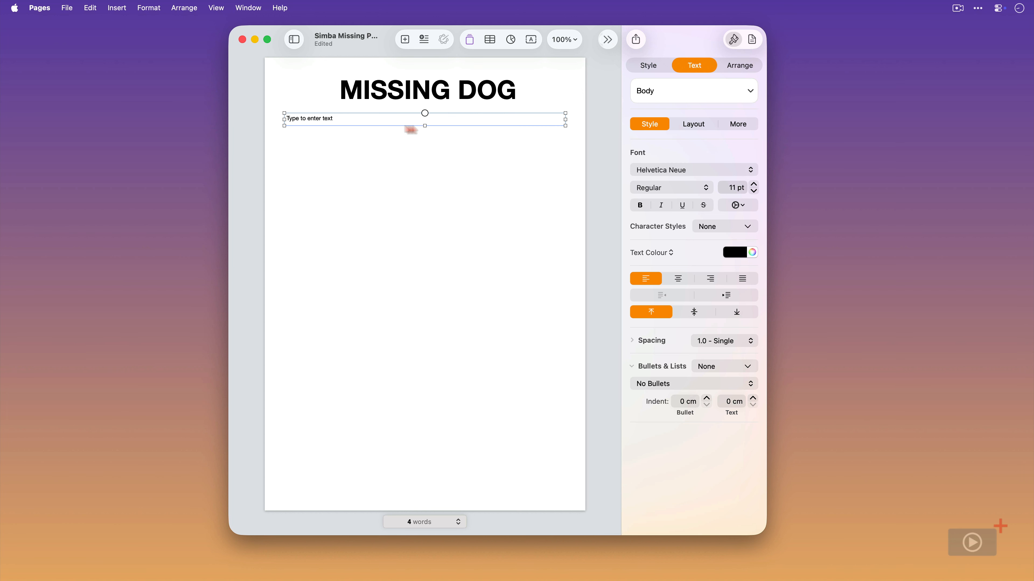
- Replace the placeholder text beneath the MISSING DOG heading with "PLEASE HELP US FIND HIM" and set its font size to 12 pt
click(323, 118)
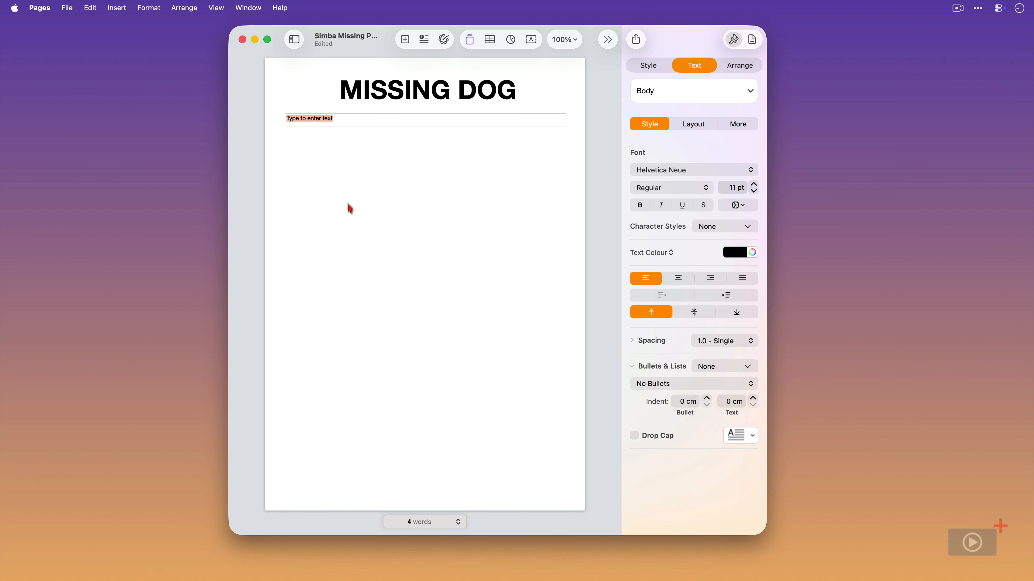
text(PLEASE HELP US FIND HIM)
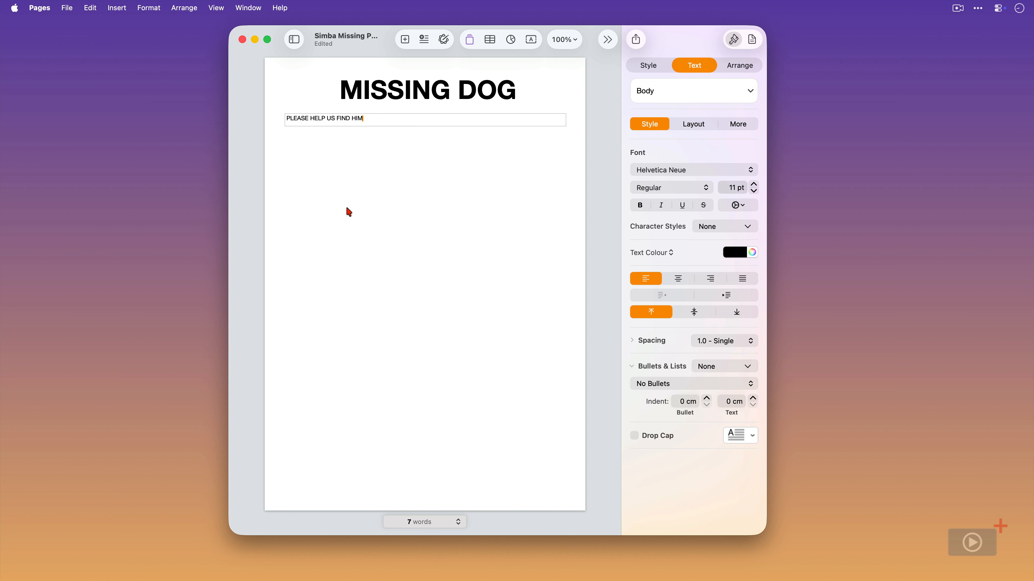
triple_click(338, 118)
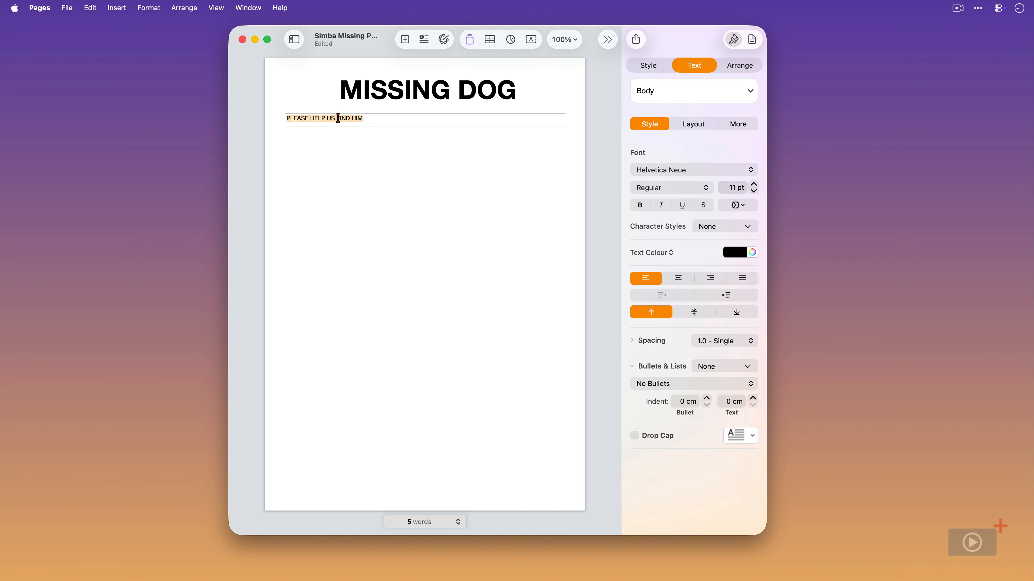
click(753, 184)
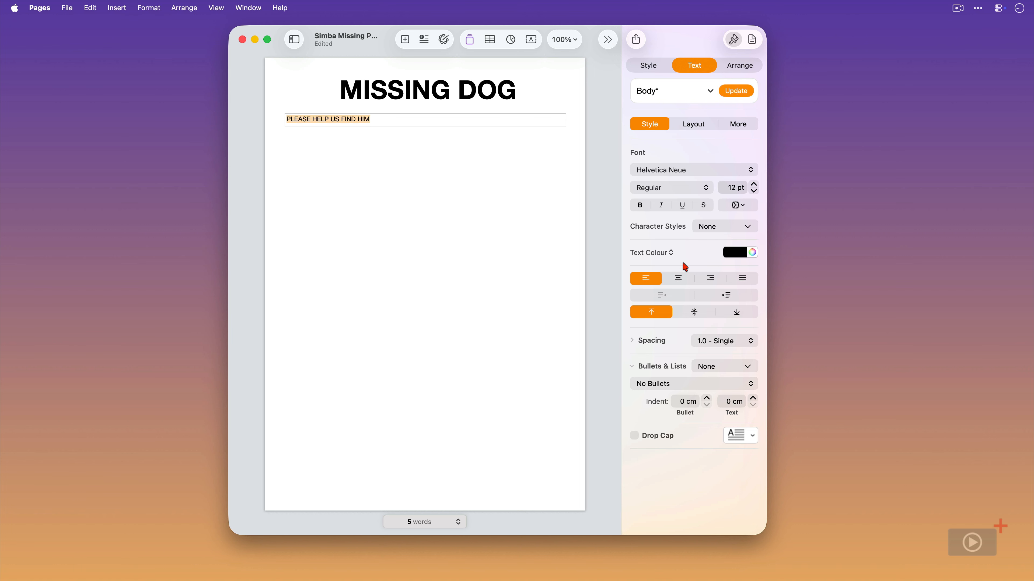
- Centre the "PLEASE HELP US FIND HIM" line in its text box and loosen its character spacing by several increments
click(679, 279)
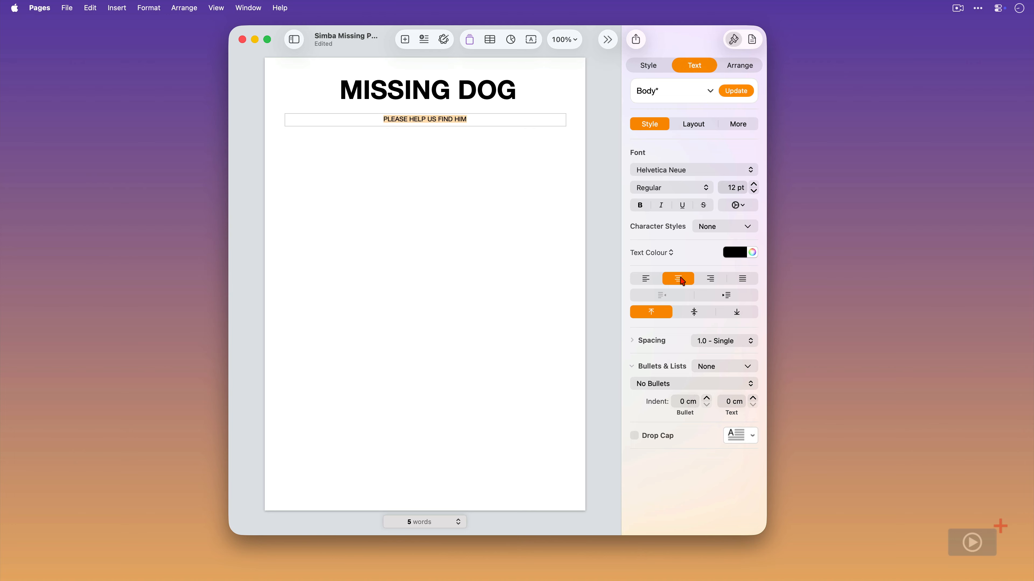
click(150, 8)
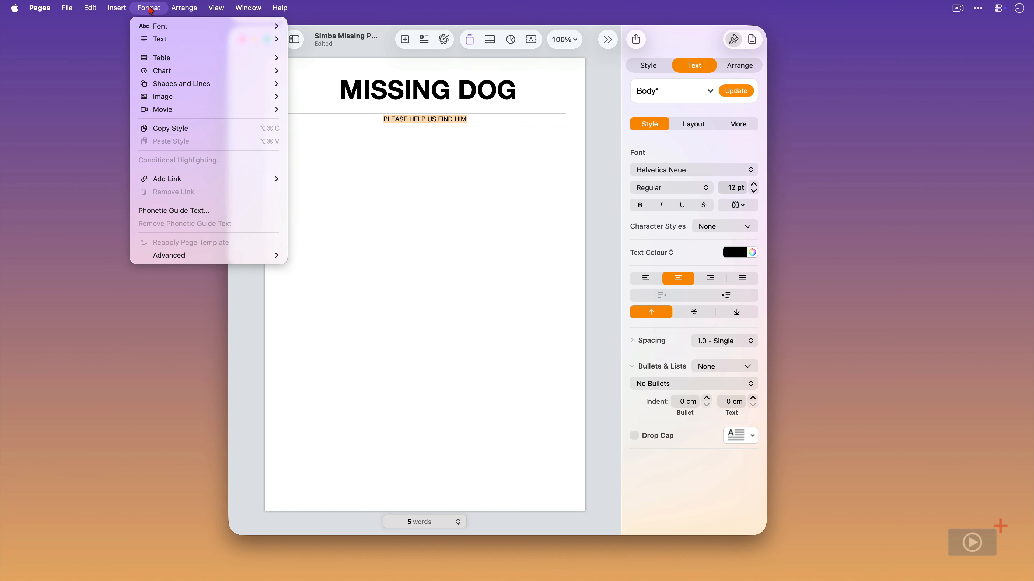
mouse_move(153, 27)
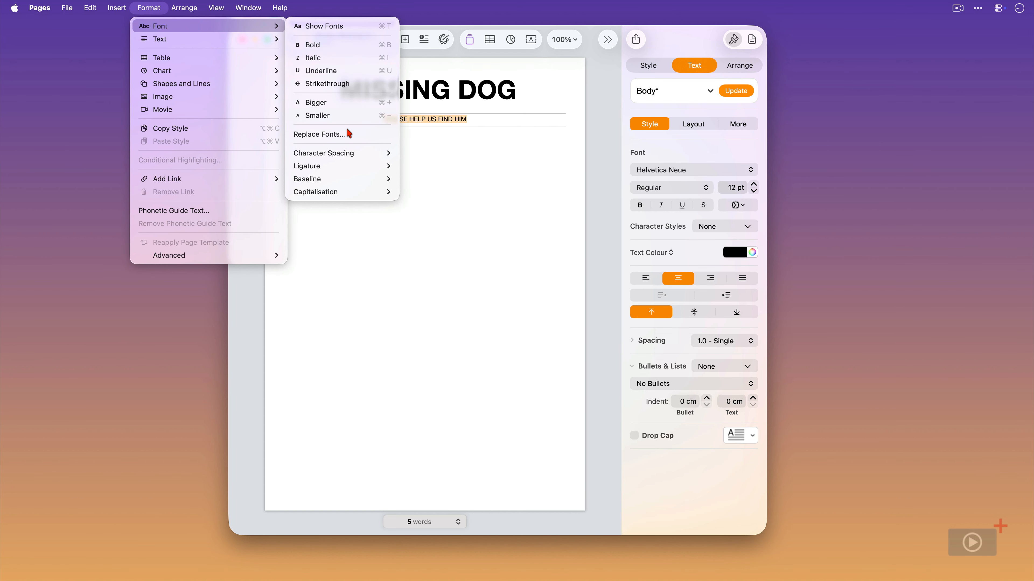
mouse_move(354, 154)
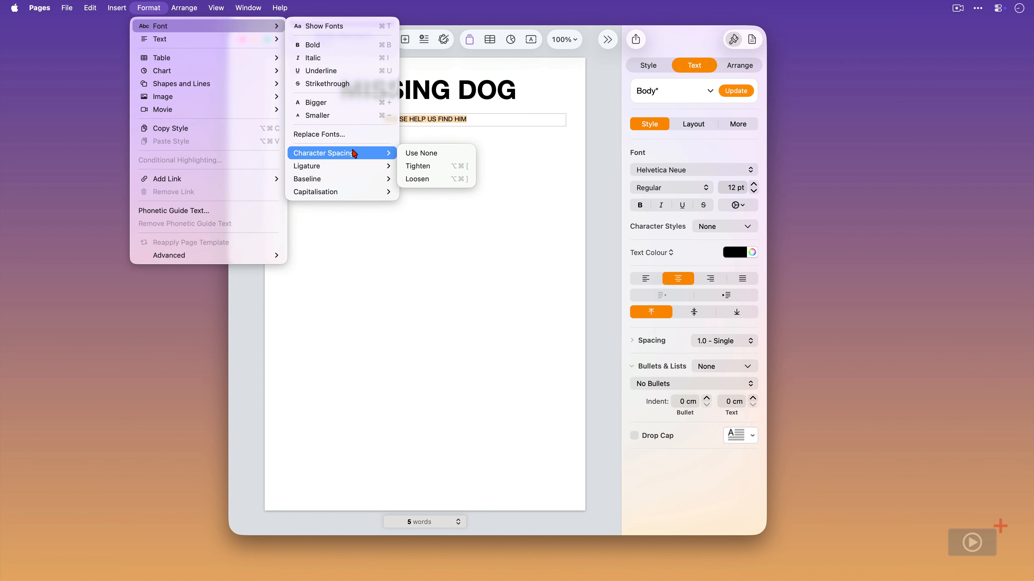
click(444, 179)
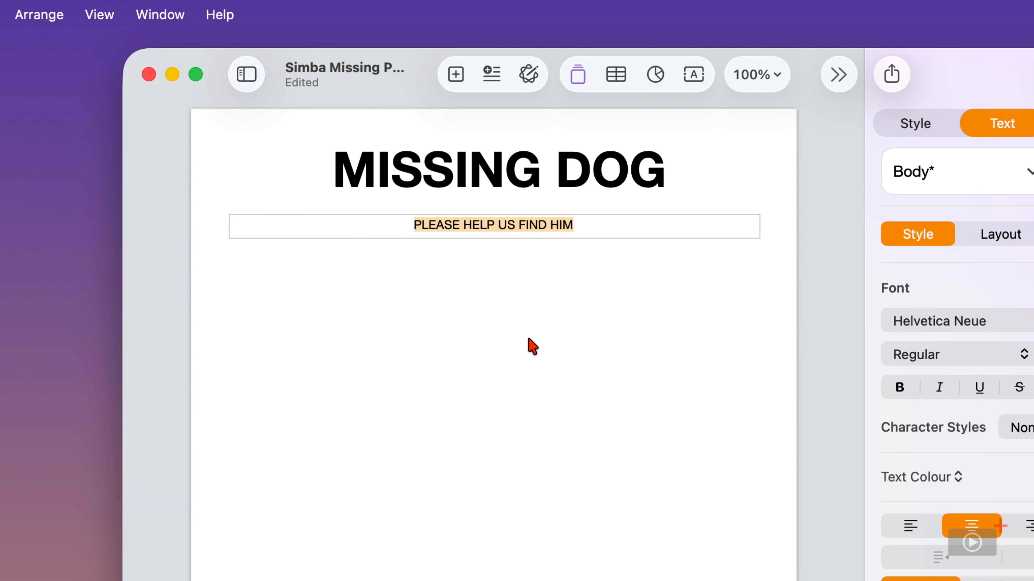
key(alt+super+bracketright)
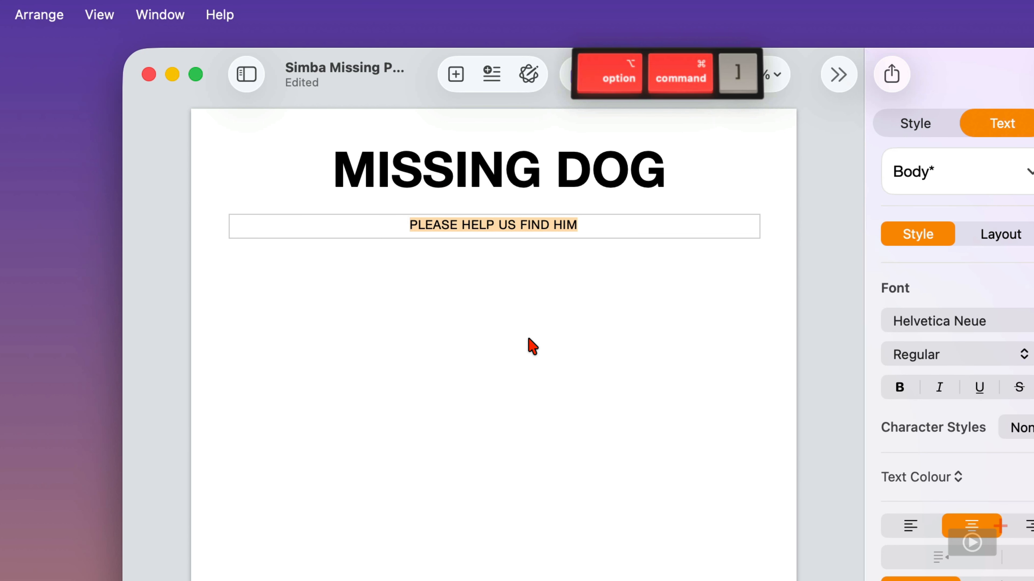
key(alt+super+bracketright)
key(alt+super+bracketright)
key(alt+super+bracketright)
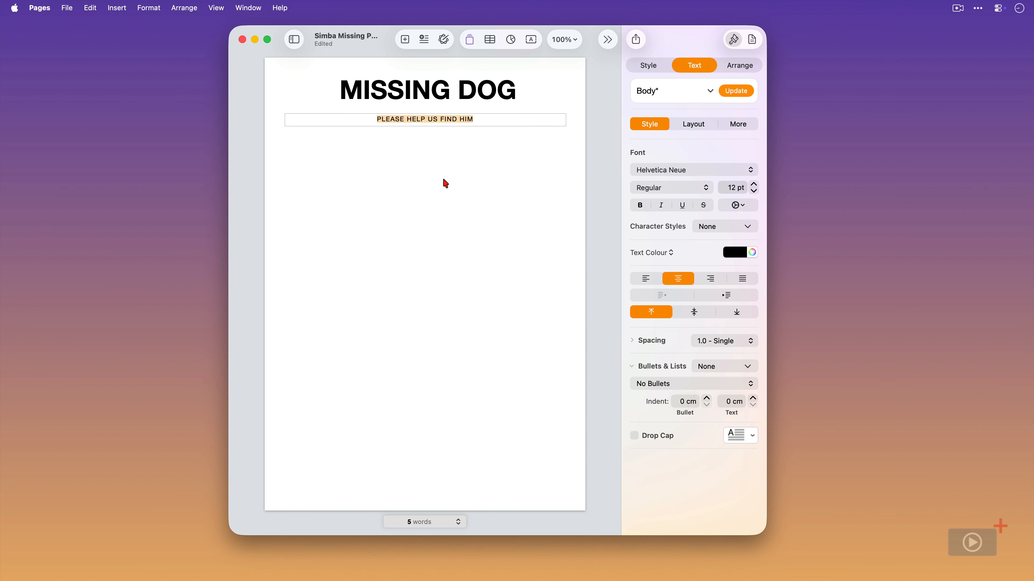
- Move the "PLEASE HELP US FIND HIM" text box up slightly so it sits closer to the MISSING DOG heading
click(529, 340)
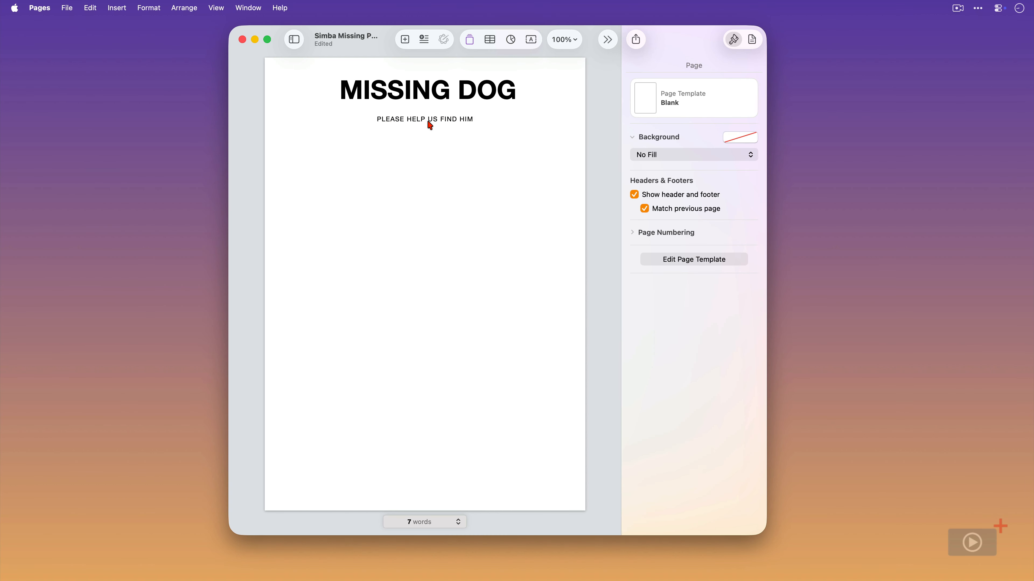
drag(432, 123, 432, 116)
click(431, 153)
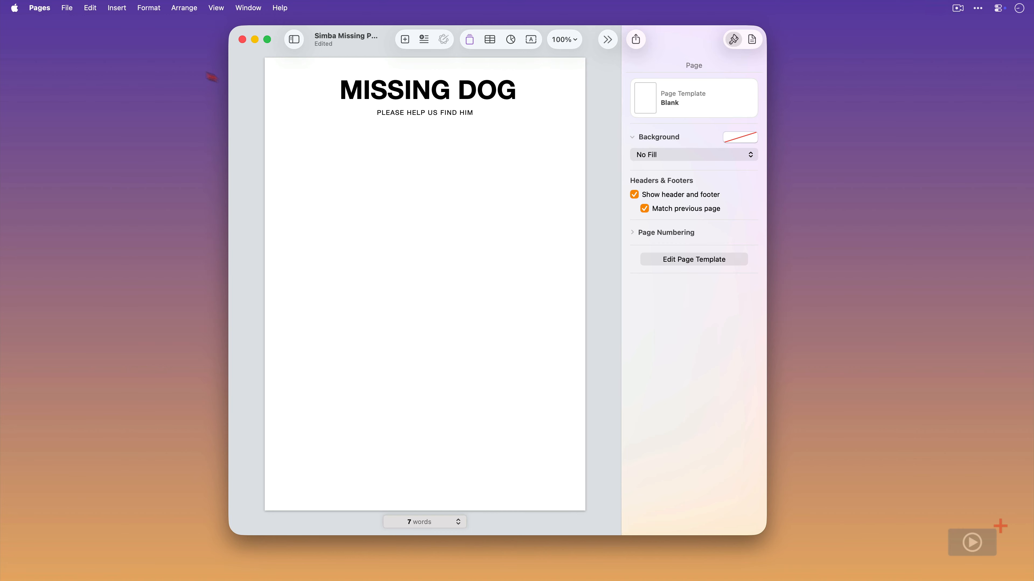
- Insert the image file Simba Tottenham.png from the Documents folder onto the page
click(117, 8)
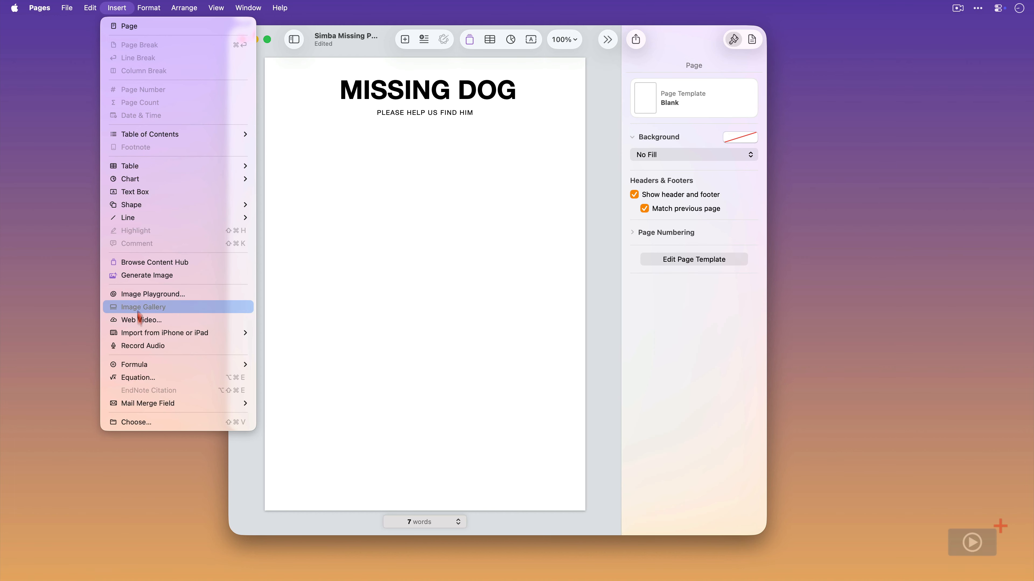
click(147, 423)
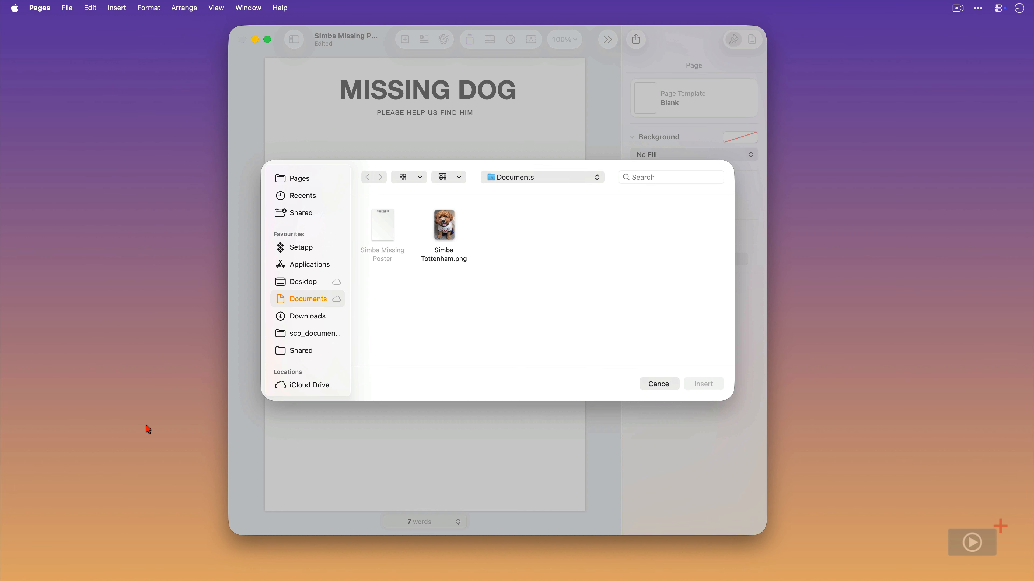
click(443, 223)
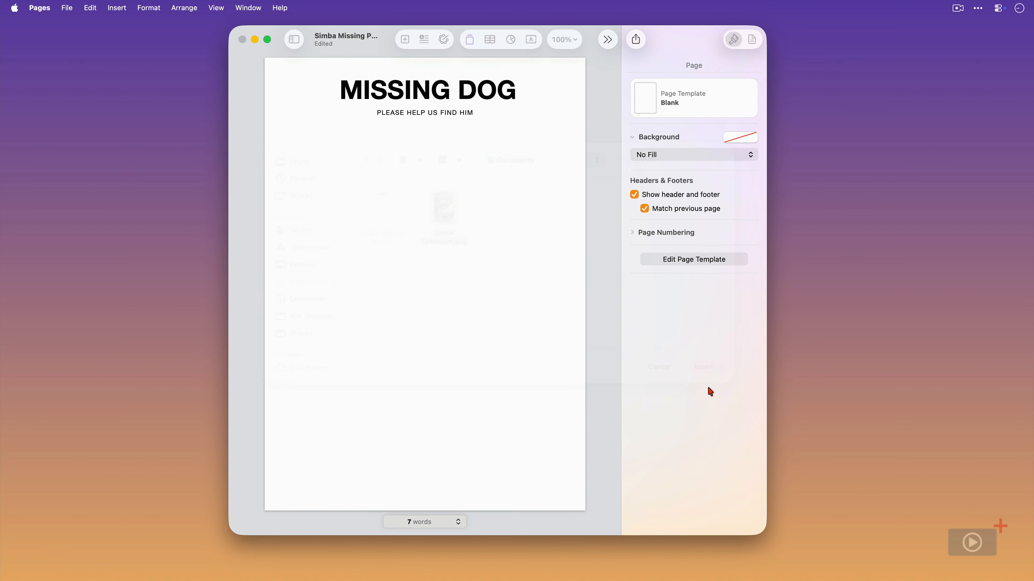
click(708, 386)
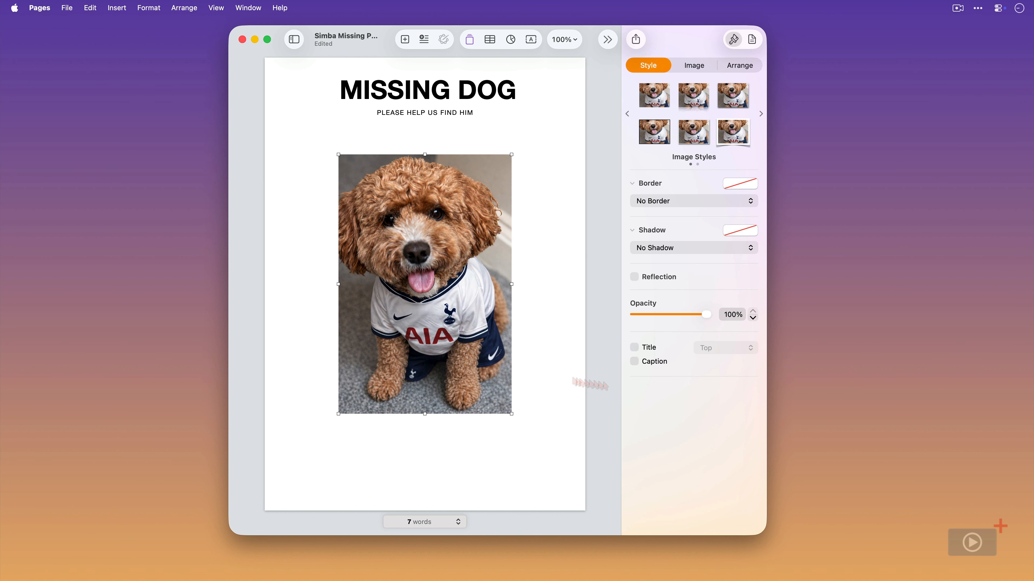
- Move the dog photo up beneath the subtitle, shrink it to leave space below, and keep it horizontally centred
drag(407, 344, 407, 313)
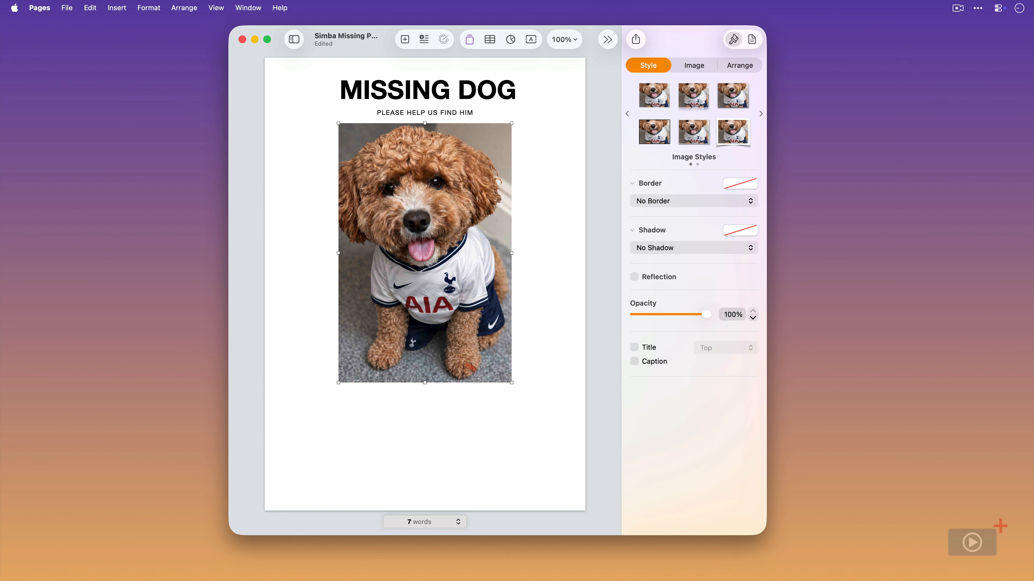
drag(512, 384, 382, 332)
mouse_move(402, 246)
mouse_down()
mouse_move(434, 245)
mouse_move(417, 244)
mouse_up()
drag(464, 286, 488, 309)
drag(409, 249, 414, 249)
click(406, 370)
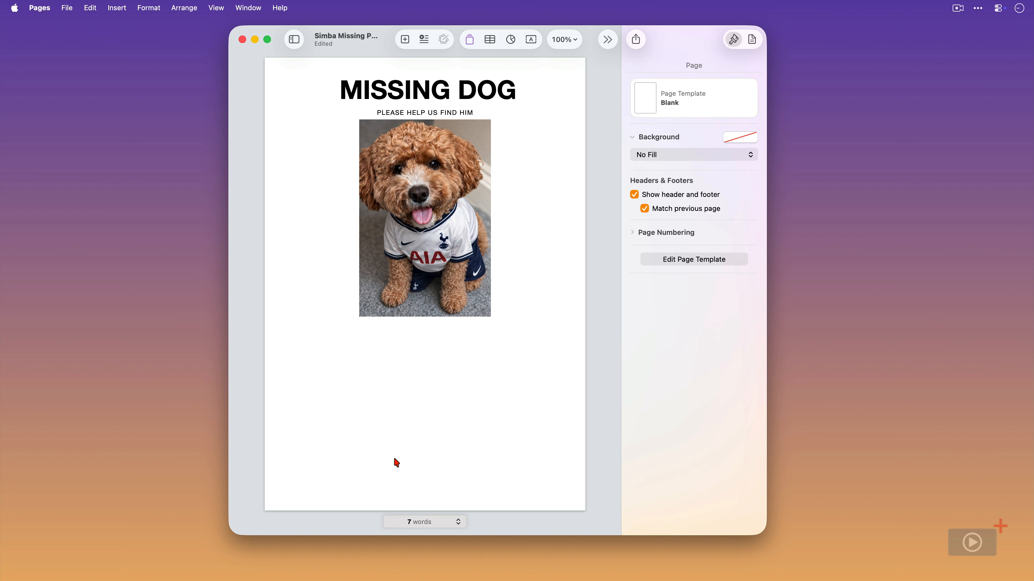
- Insert a text box directly beneath the dog photo and stretch it across the page between the side margins
click(530, 40)
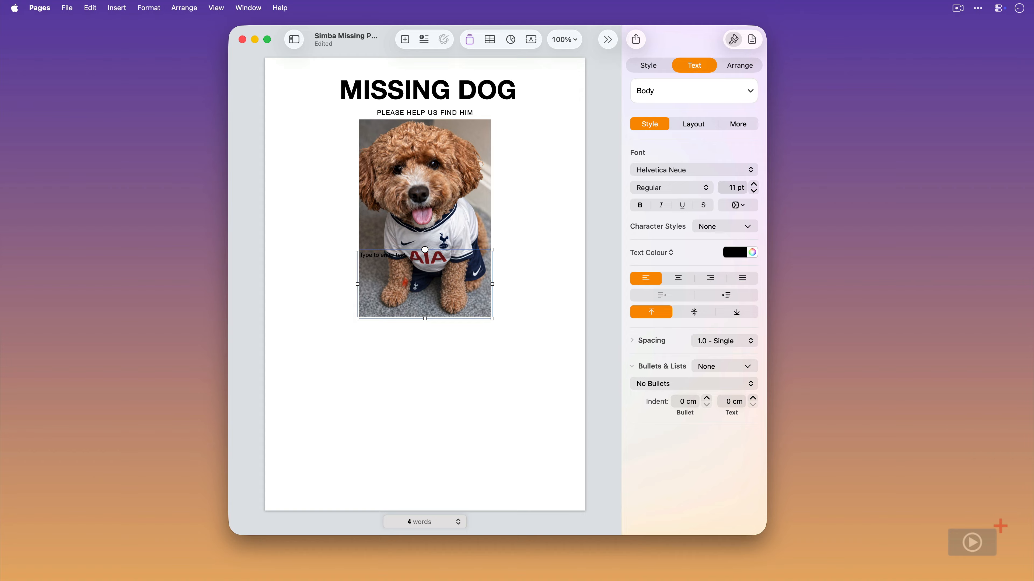
drag(395, 294, 285, 351)
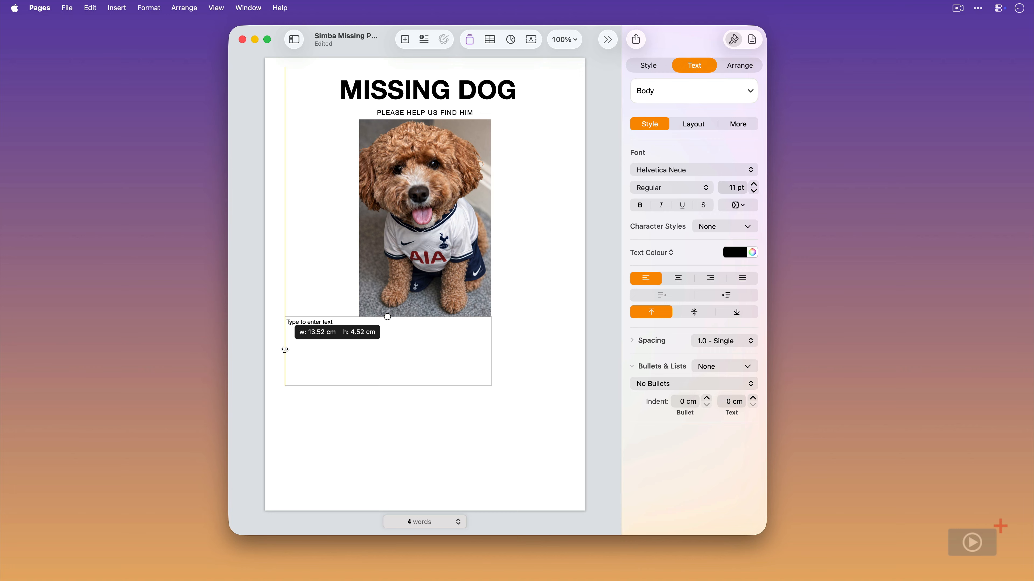
drag(492, 351, 564, 352)
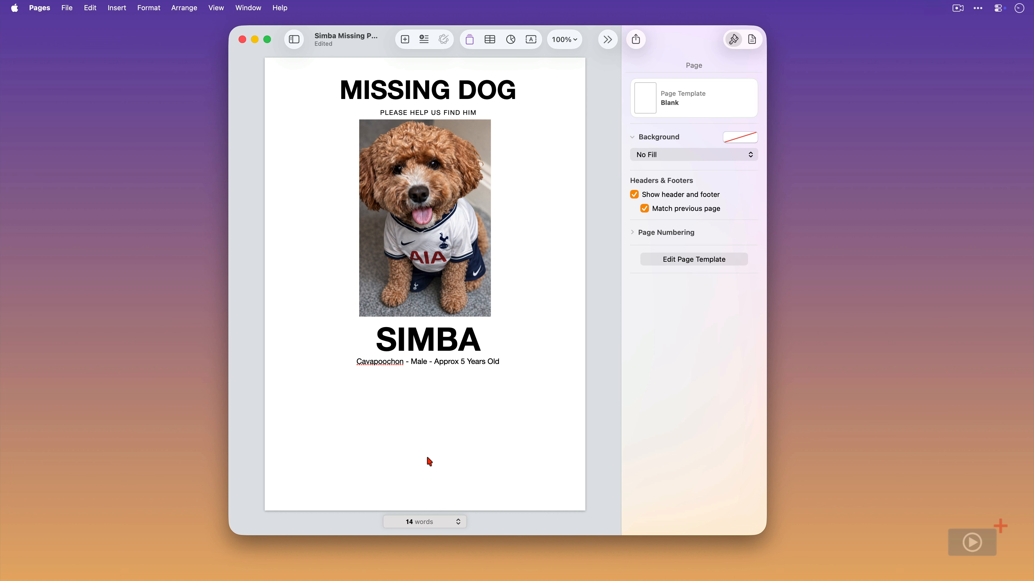
- Colour the "Cavapoochon - Male - Approx 5 Years Old" line with hex colour FFAA77 using the RGB sliders
click(442, 364)
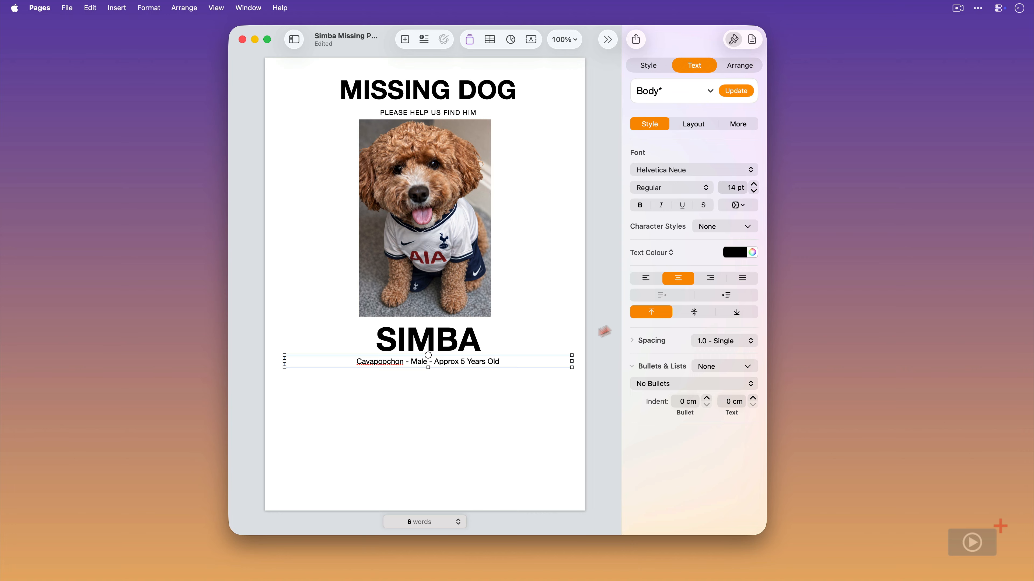
click(752, 253)
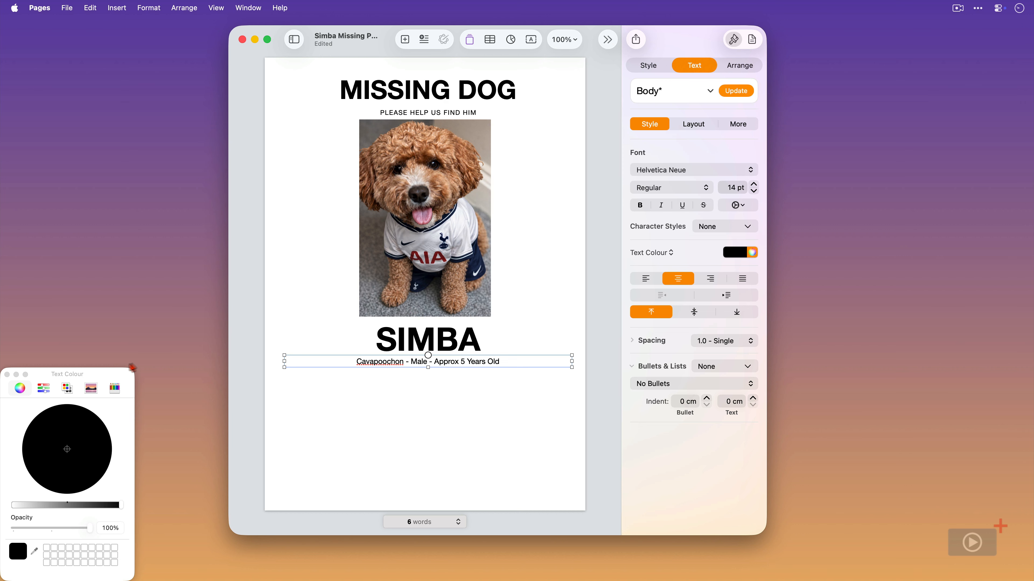
drag(109, 376, 167, 183)
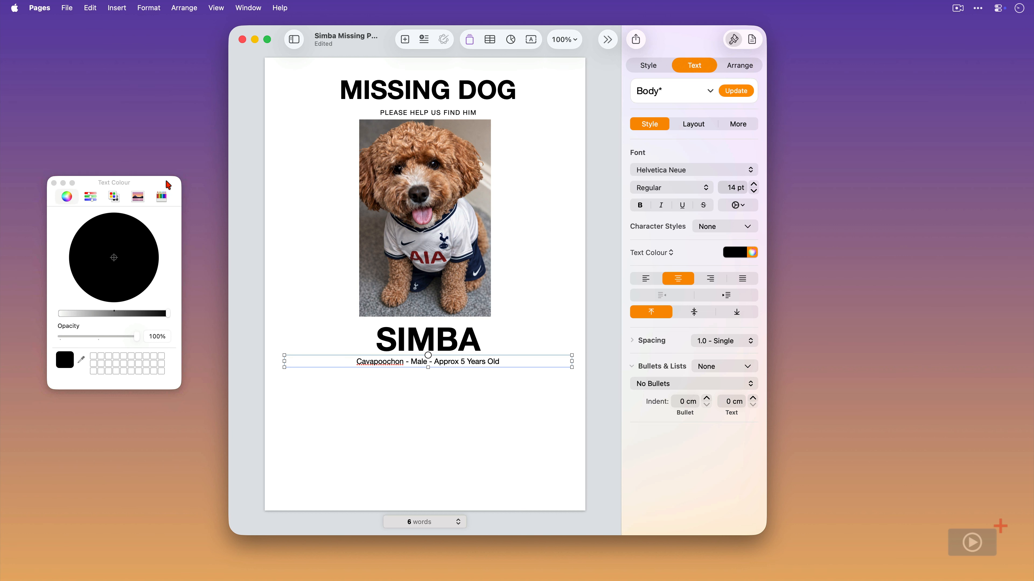
click(91, 198)
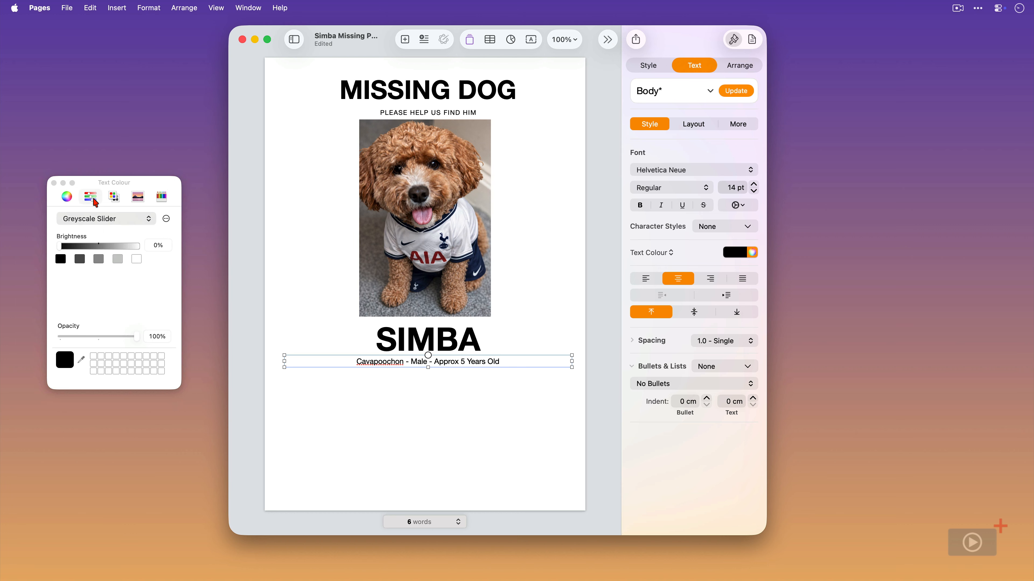
click(116, 222)
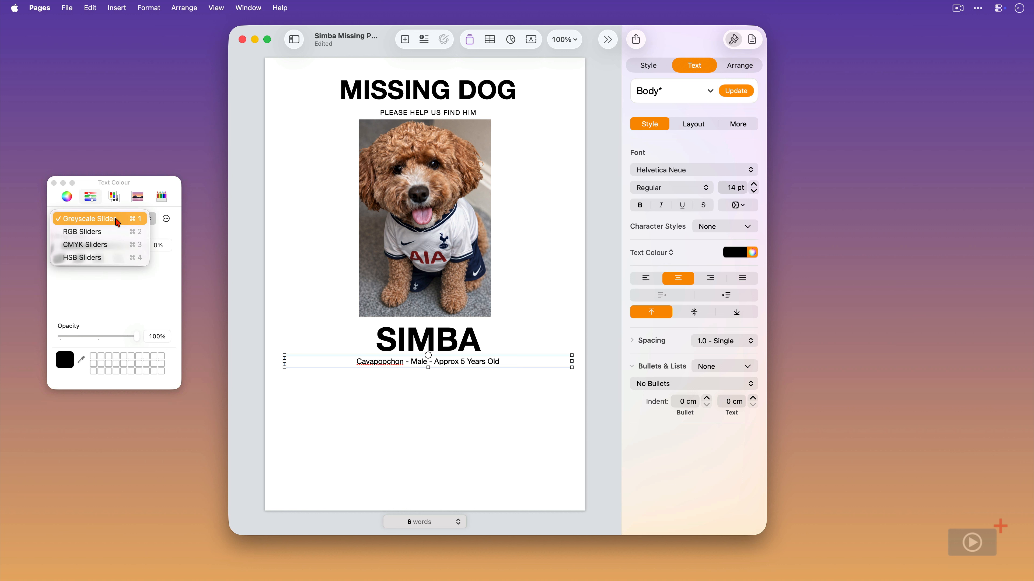
click(103, 230)
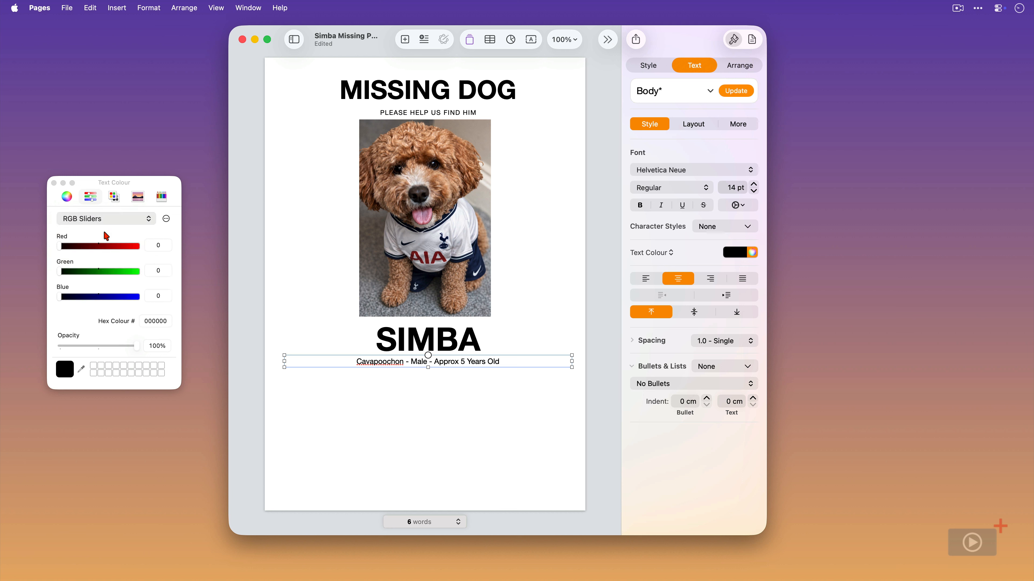
click(155, 321)
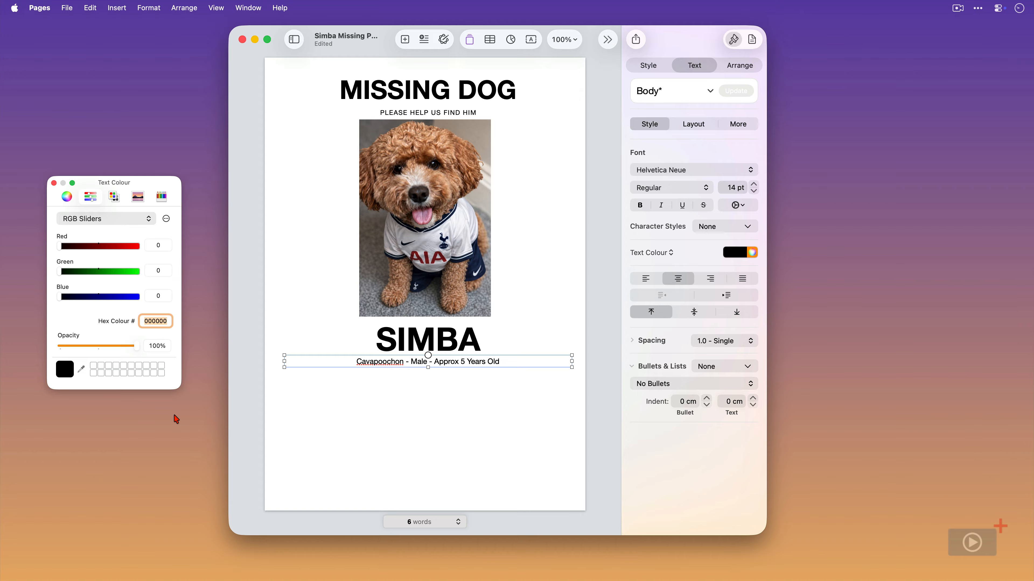
text(FFA)
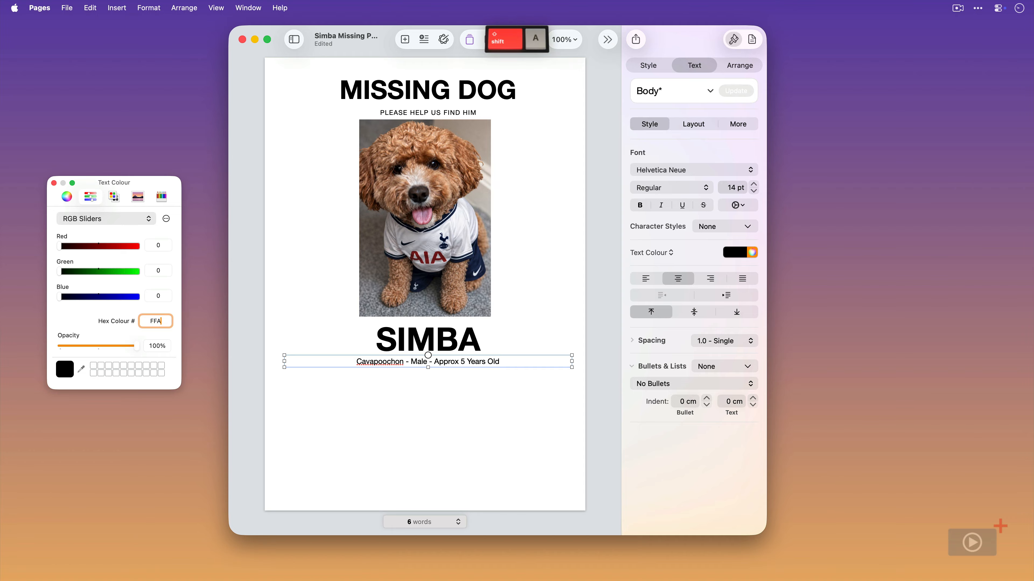
text(A77)
key(Return)
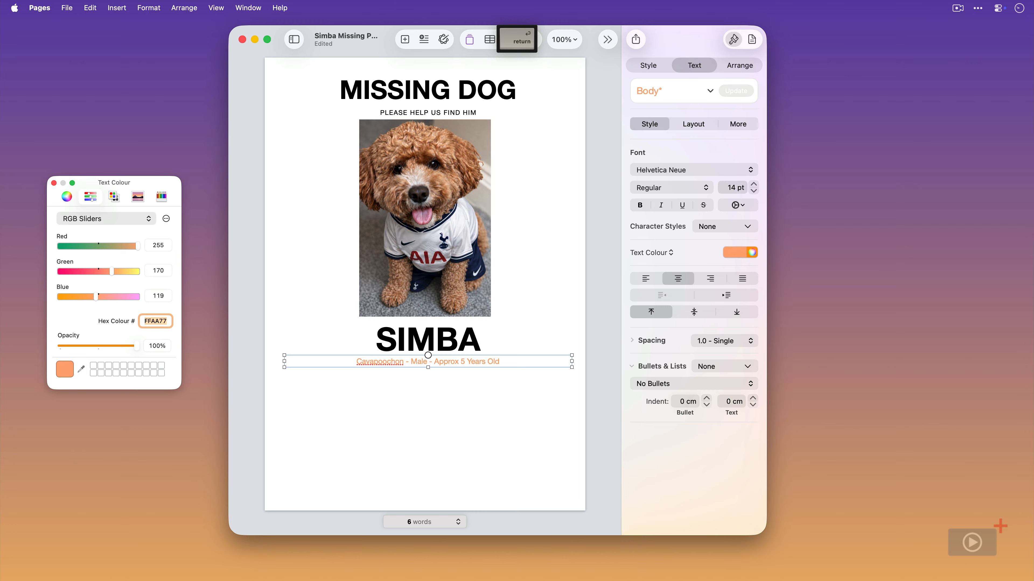
click(54, 183)
click(283, 426)
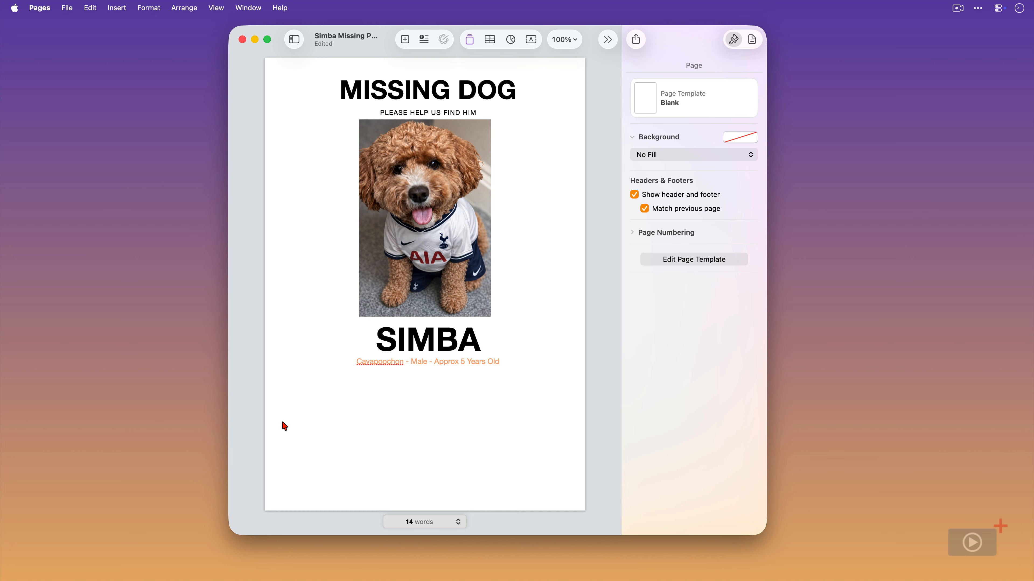
- Add a lower-left text box reading "DESCRIPTION Golden/Apricot curly coat Blue collar with bone shaped tag Very friendly - comes to his name Don't approach in Arsenal top"
click(528, 41)
drag(425, 291, 341, 412)
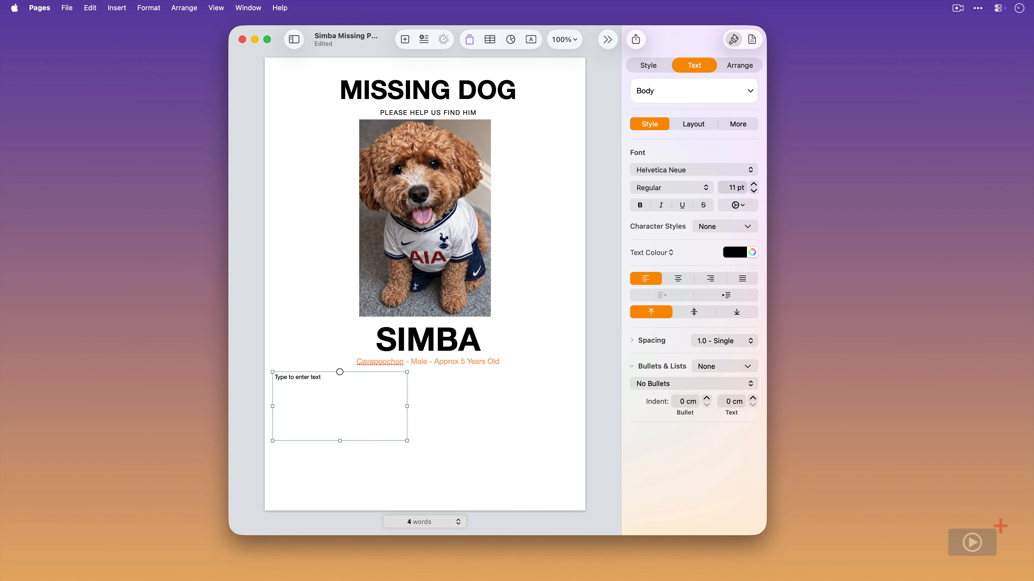
text(DESCRIPTION Golden/Apricot curly coat Blue collar with bone shaped tag Very friendly - comes to his name Don’t approach in Arsenal top)
key(Escape)
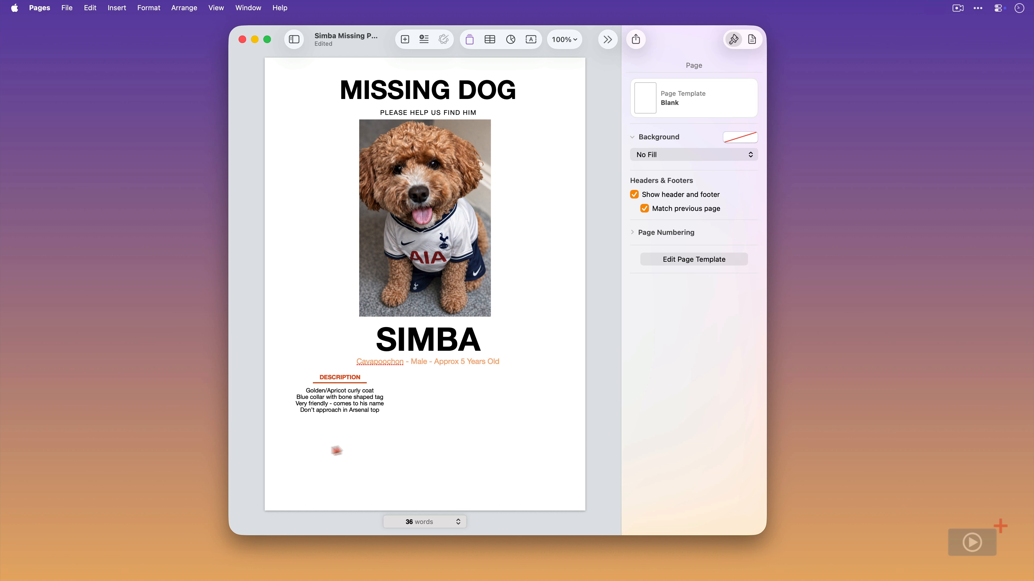
- Try moving the DESCRIPTION text box down separately from the red line under its title, and undo the move
click(355, 404)
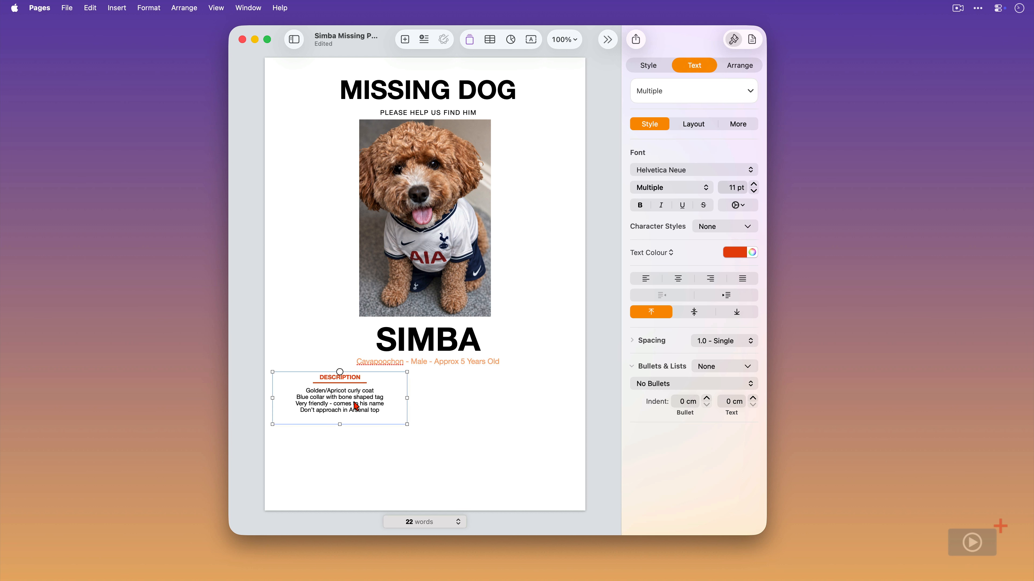
click(354, 383)
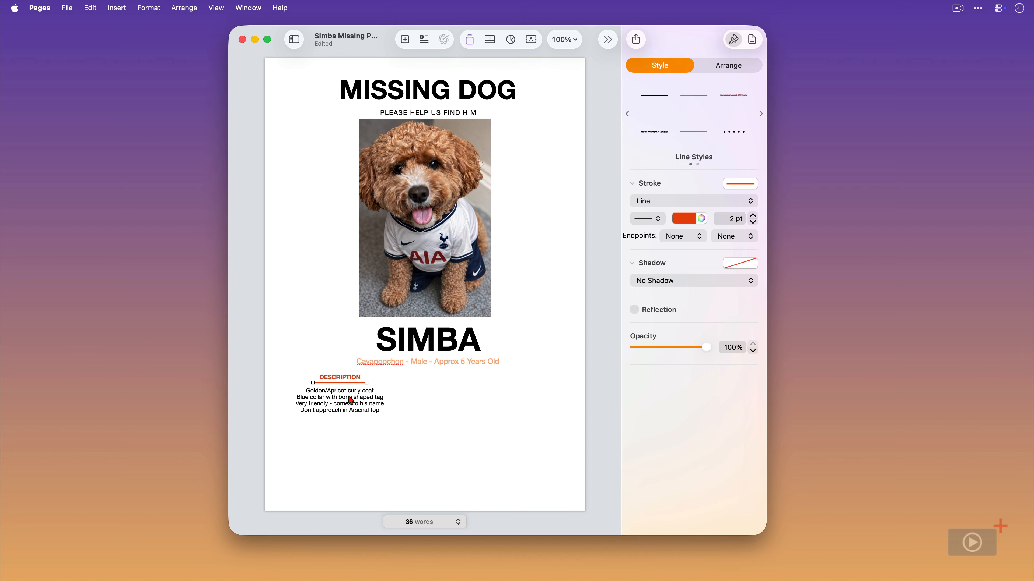
click(350, 400)
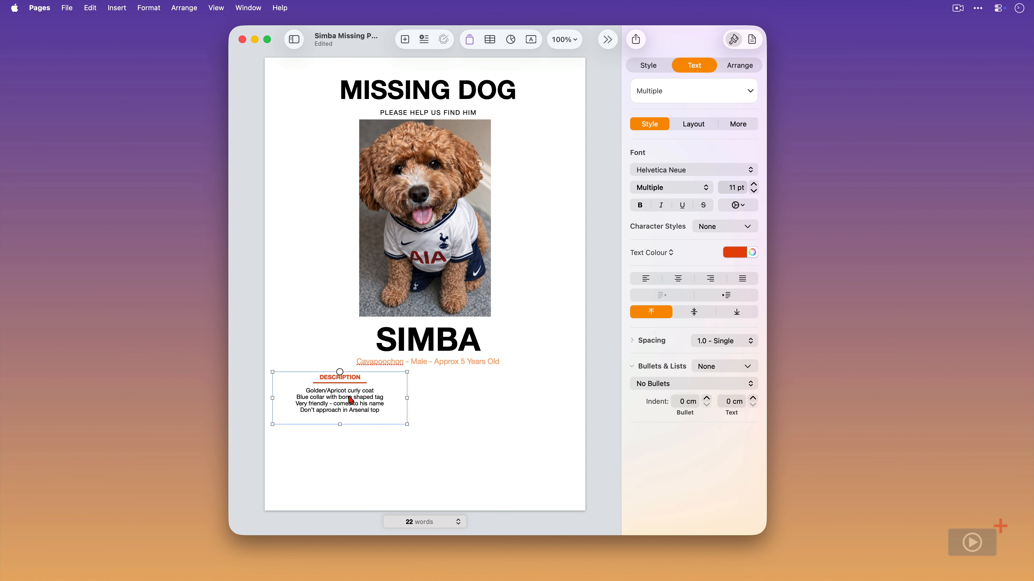
drag(351, 400, 350, 405)
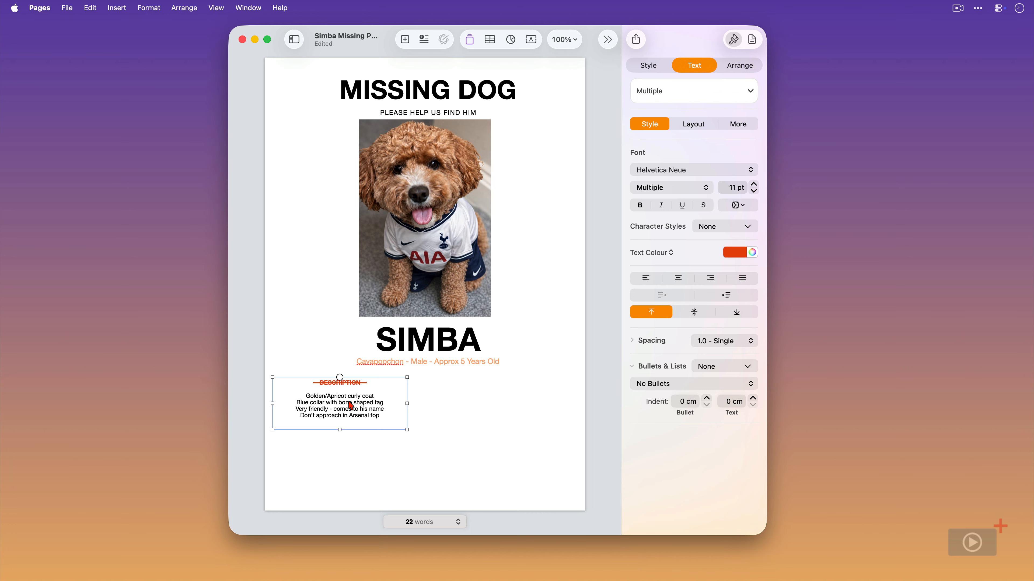
key(super+z)
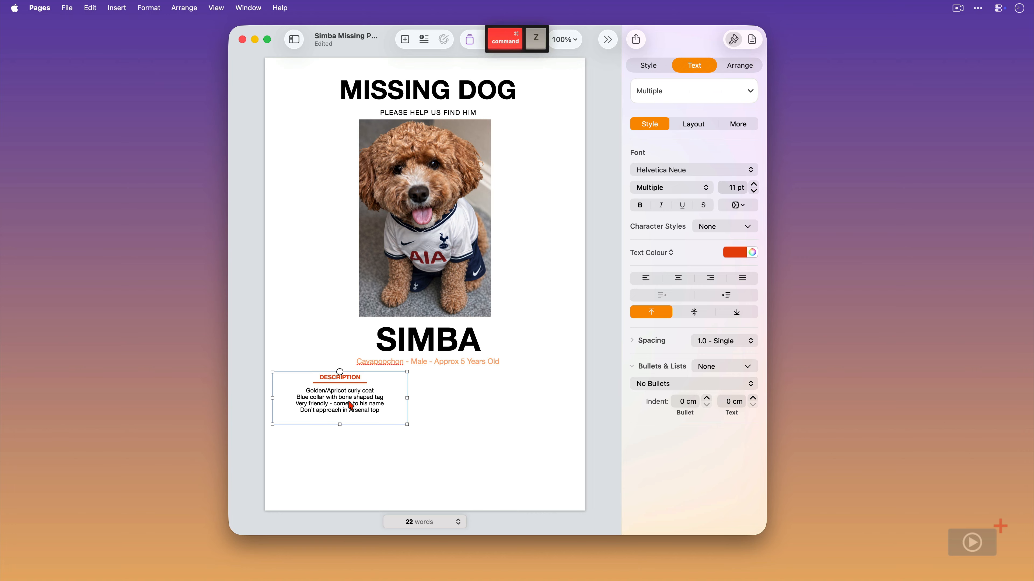
- Group the DESCRIPTION text box with the red line under its title and move the group slightly down
super+click(353, 383)
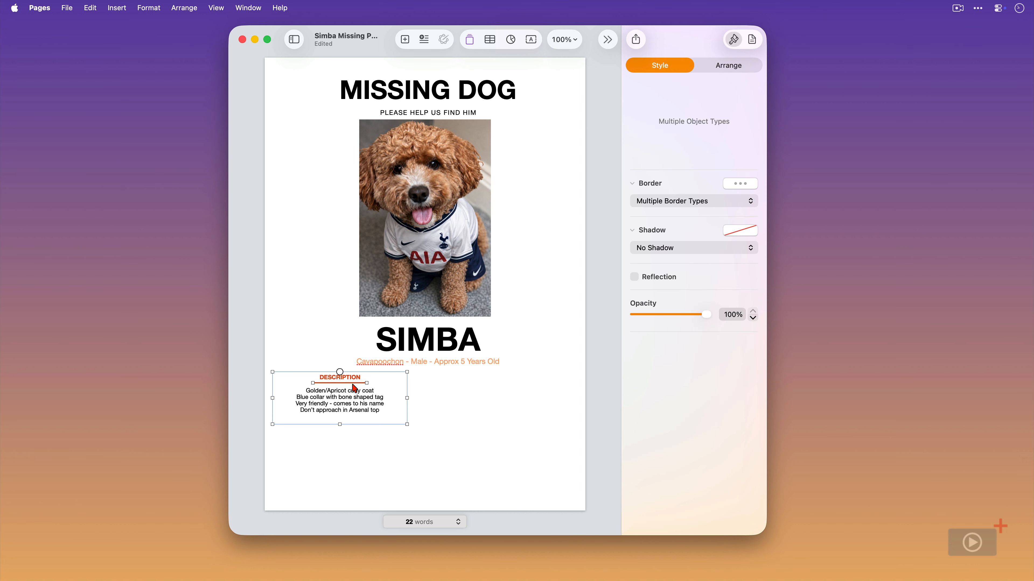
right_click(354, 388)
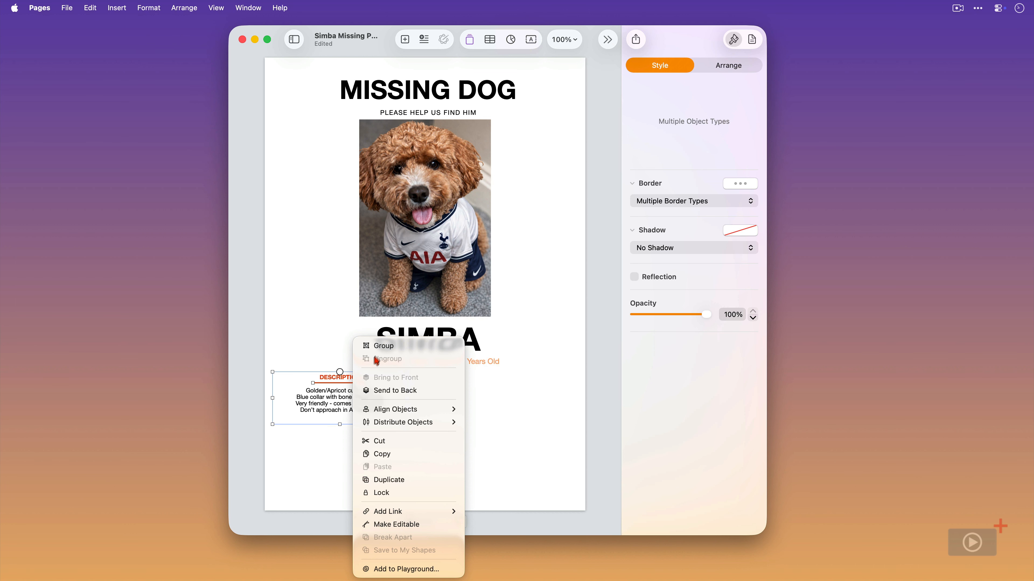
click(380, 349)
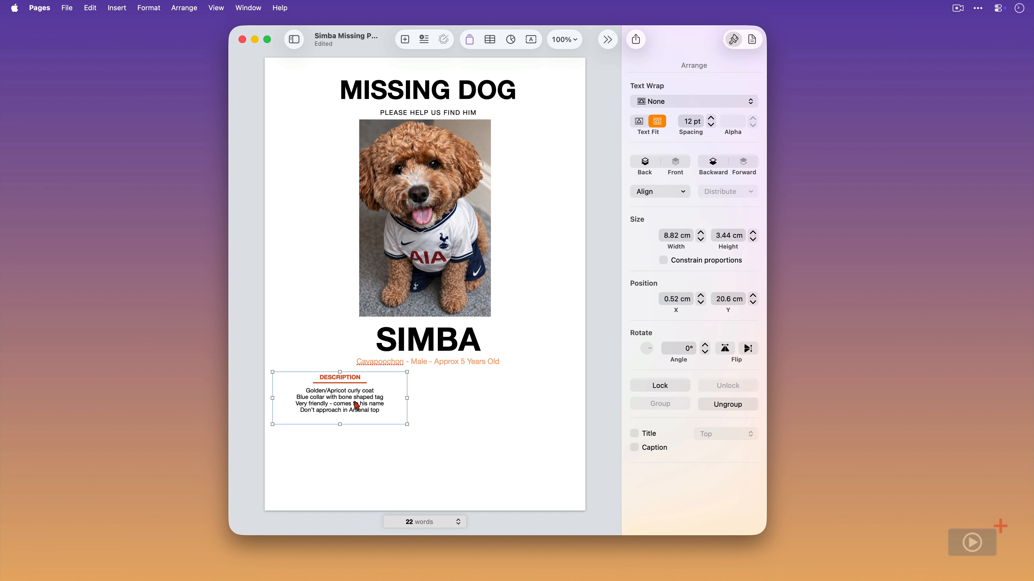
drag(357, 406, 357, 411)
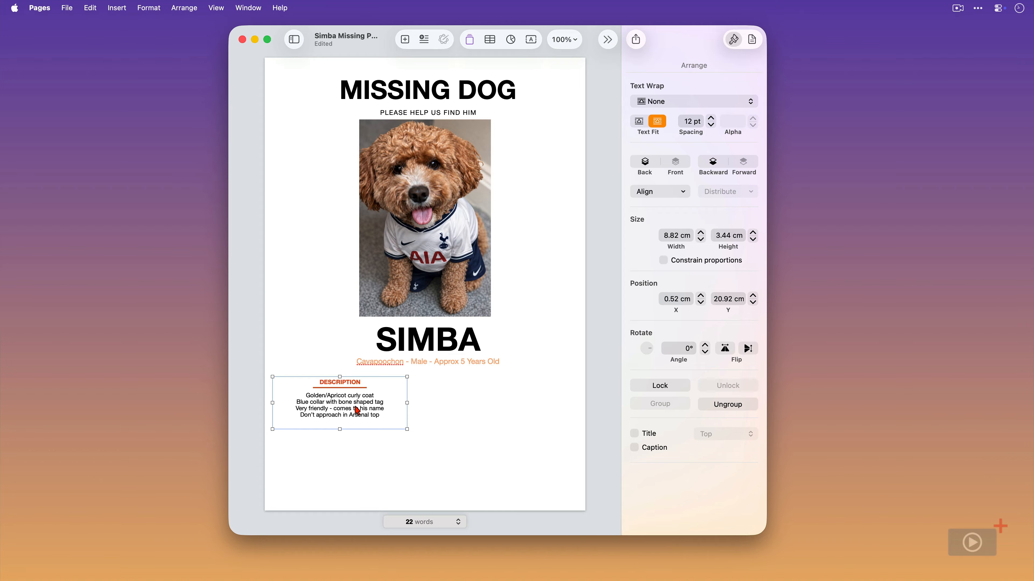
- Duplicate the DESCRIPTION group and arrange the original and the copy side by side beneath the Cavapoochon line
key(super+d)
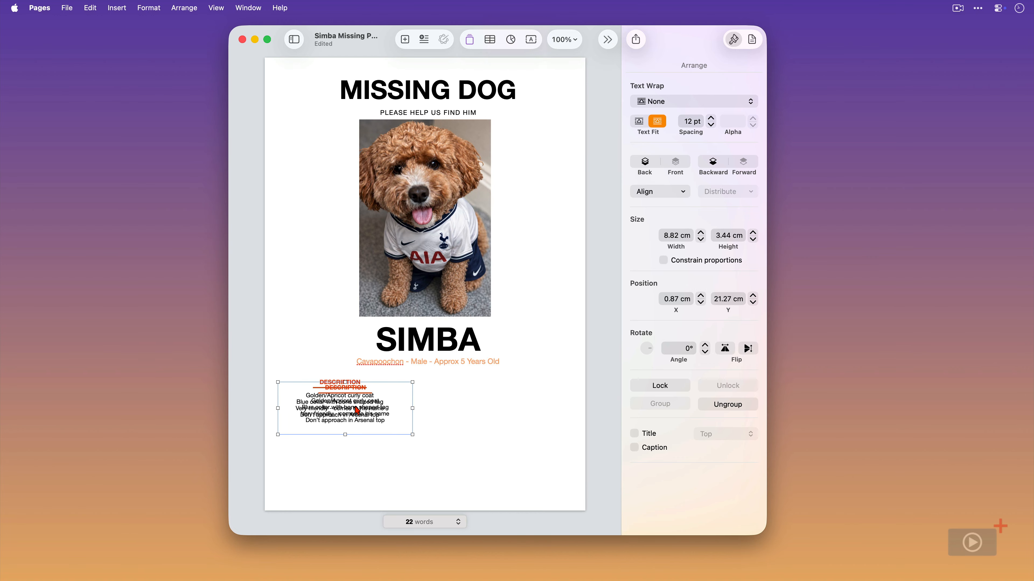
mouse_move(351, 409)
mouse_down()
mouse_move(497, 406)
mouse_move(342, 407)
mouse_move(361, 408)
mouse_up()
click(376, 462)
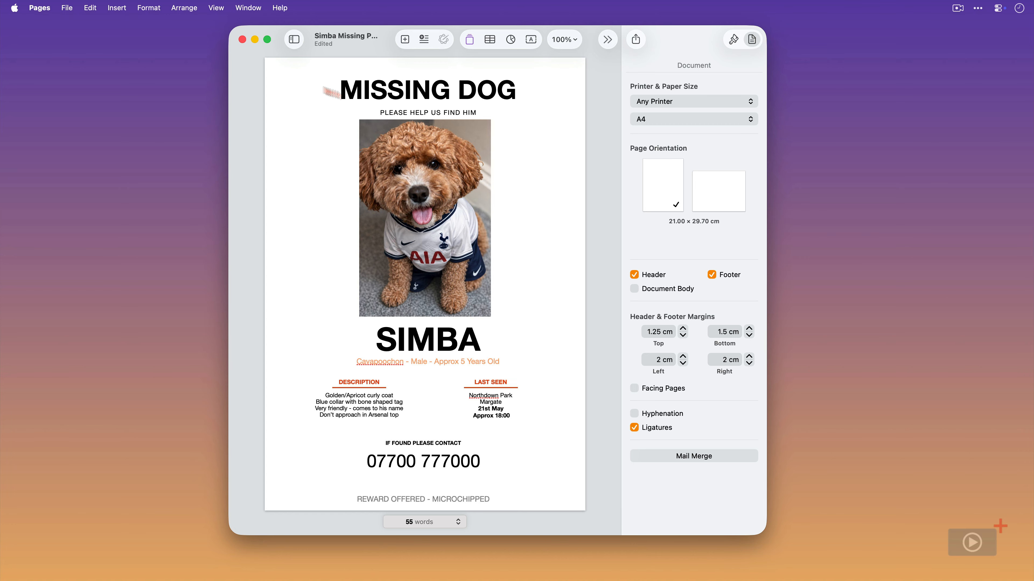
- Insert a rectangle shape and set its size to 21 cm wide and 29.7 cm high
click(121, 8)
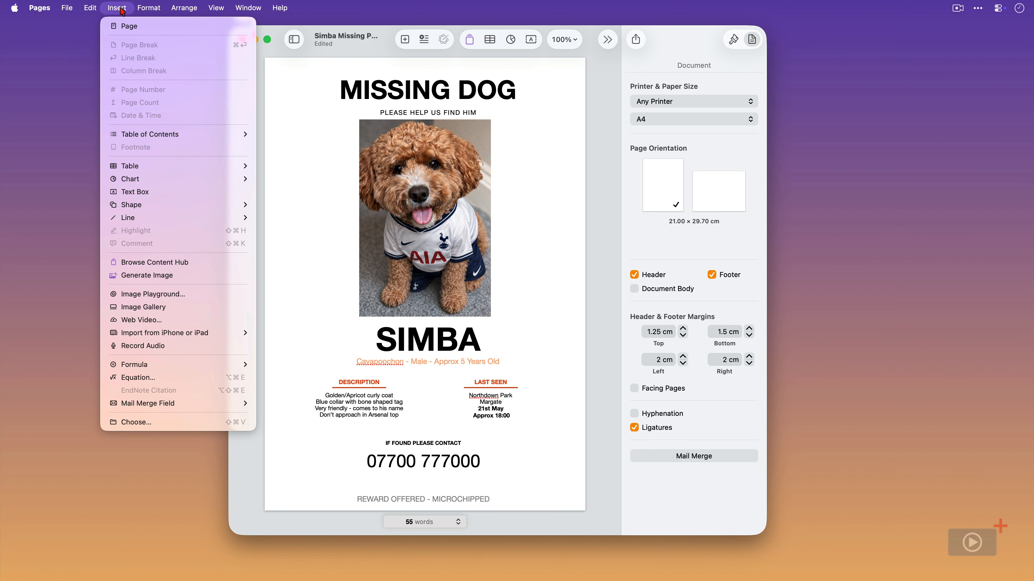
mouse_move(156, 206)
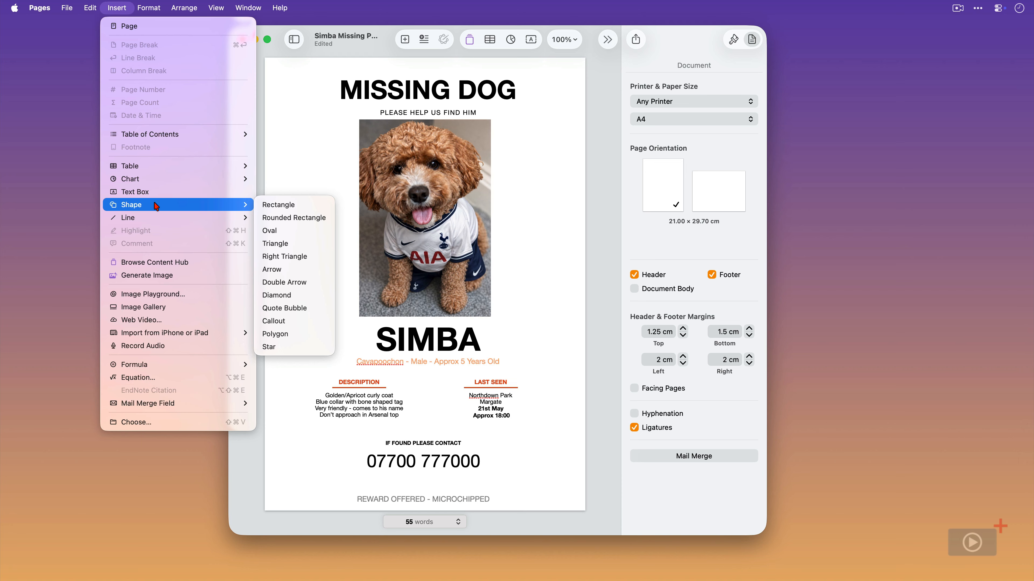
click(271, 210)
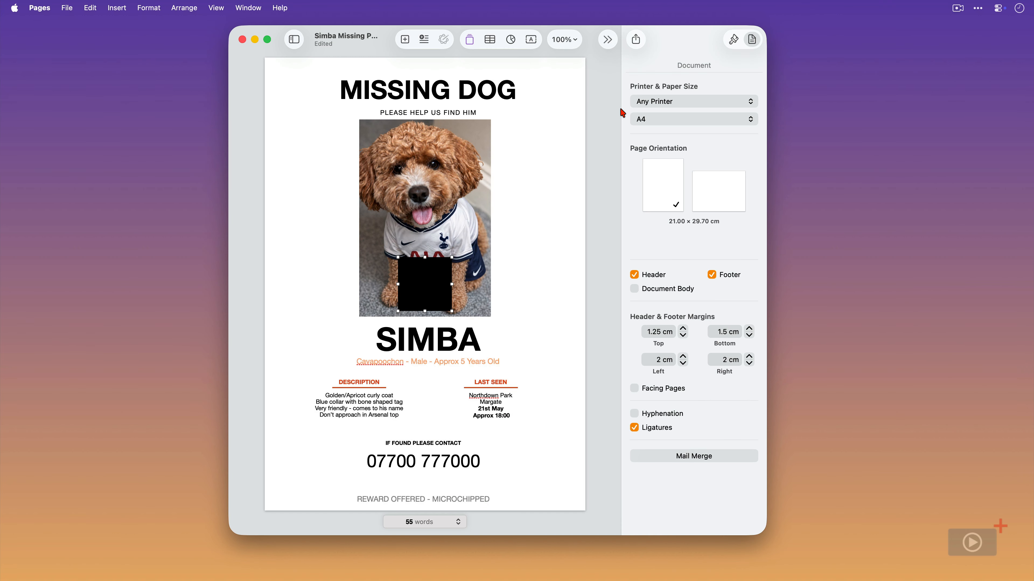
click(738, 42)
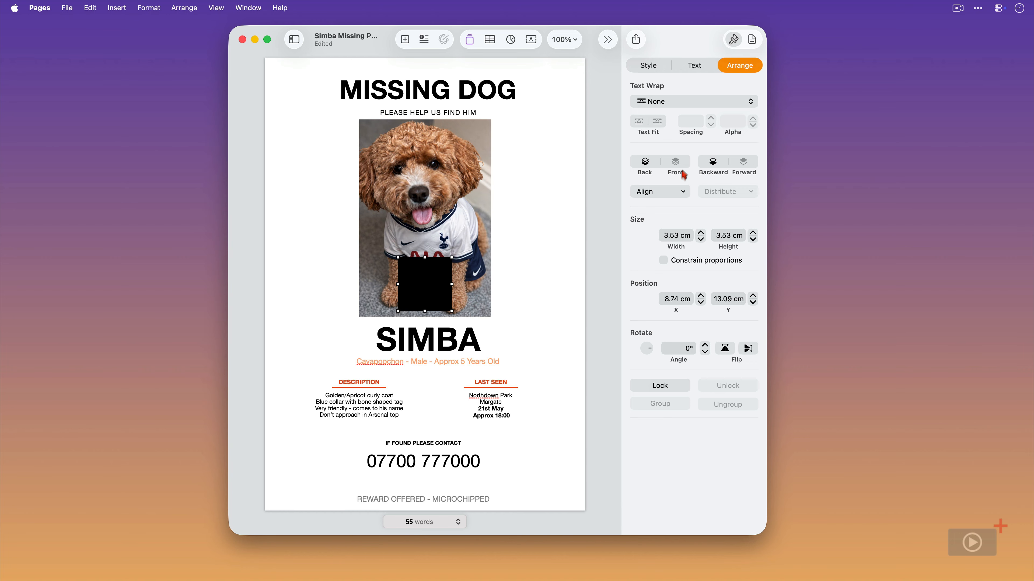
click(665, 232)
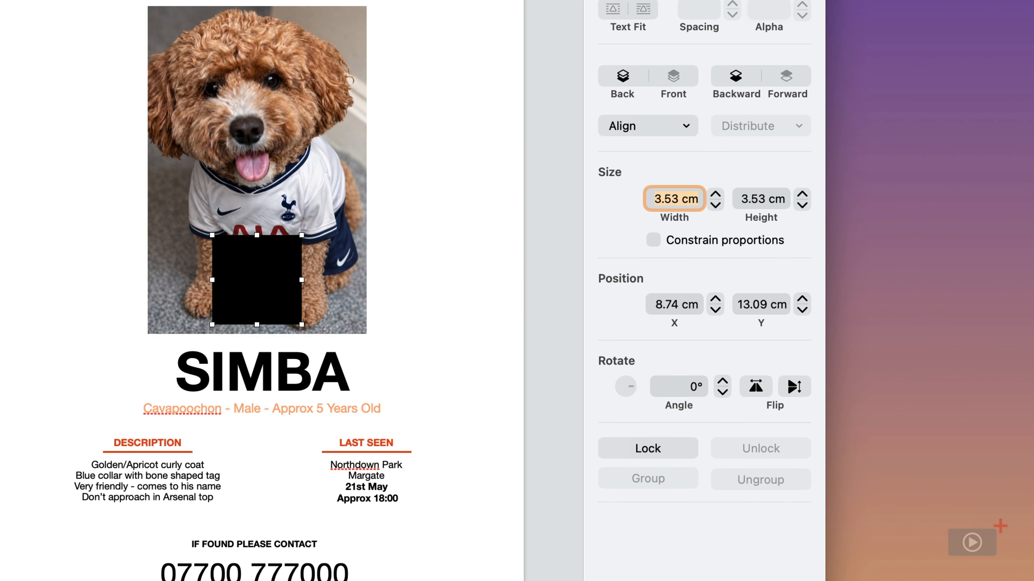
text(21)
key(Tab)
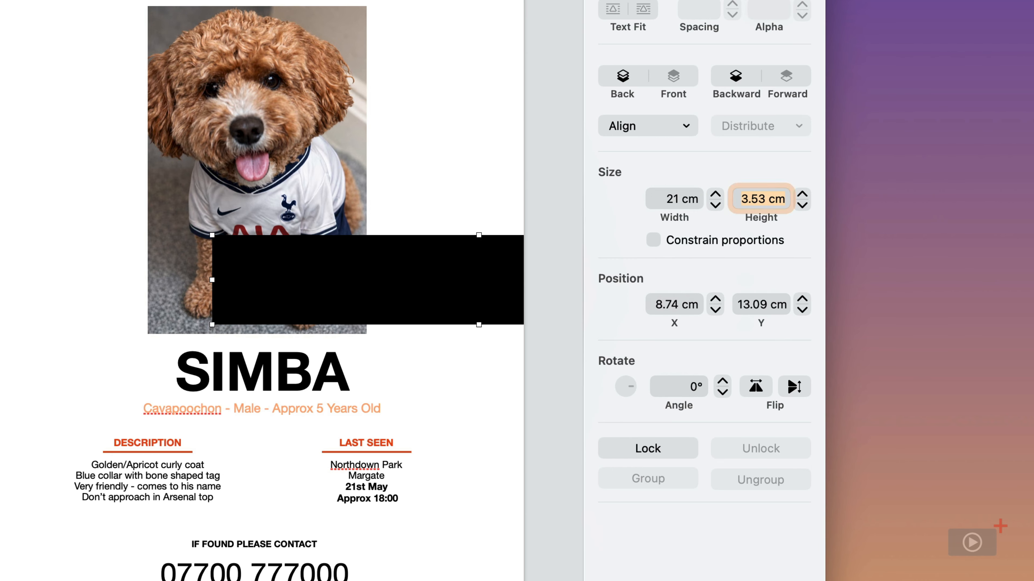
text(29.7)
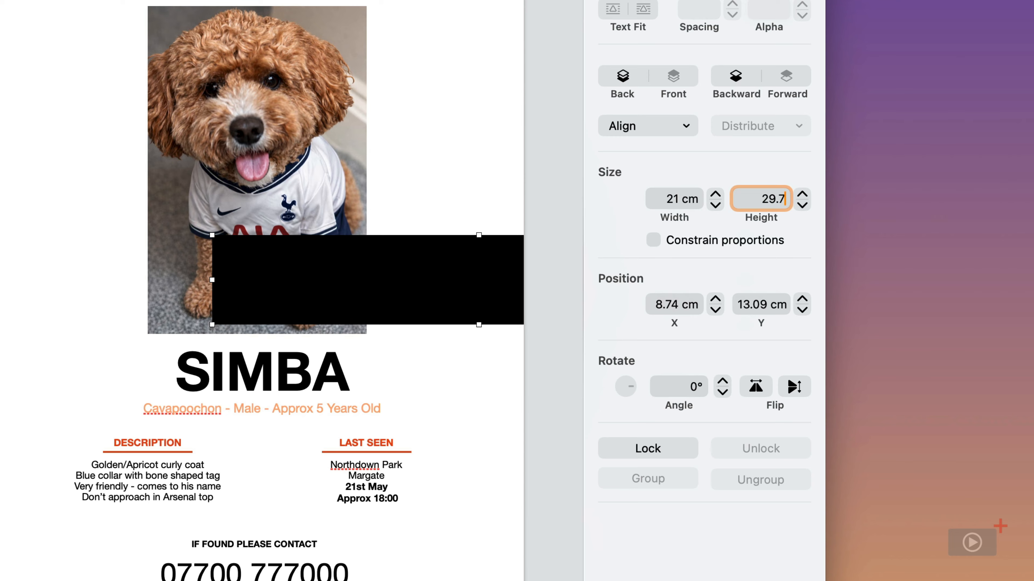
key(Tab)
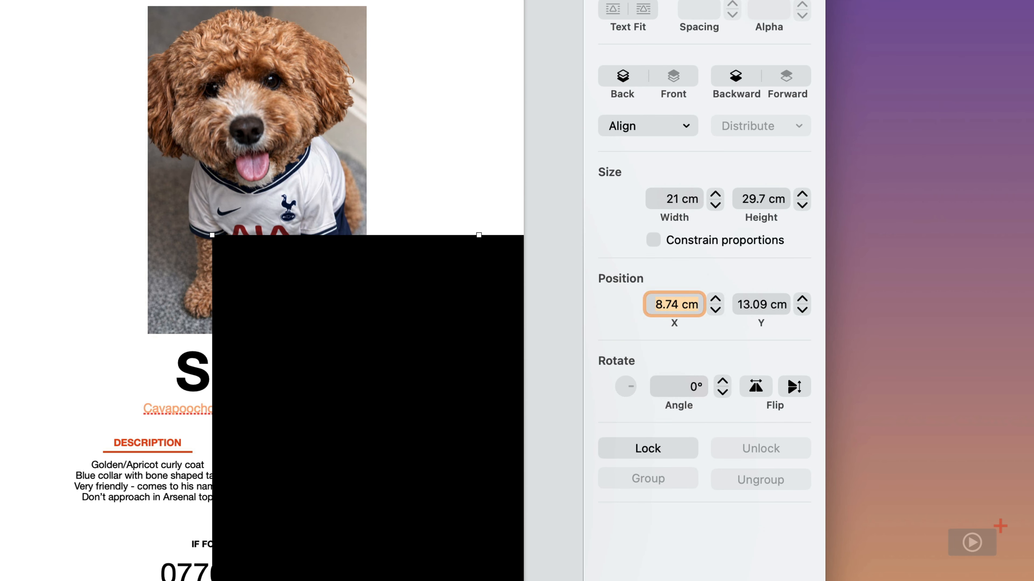
- Position the full-page rectangle at X 0 cm and Y 0 cm
text(0)
key(Tab)
text(0)
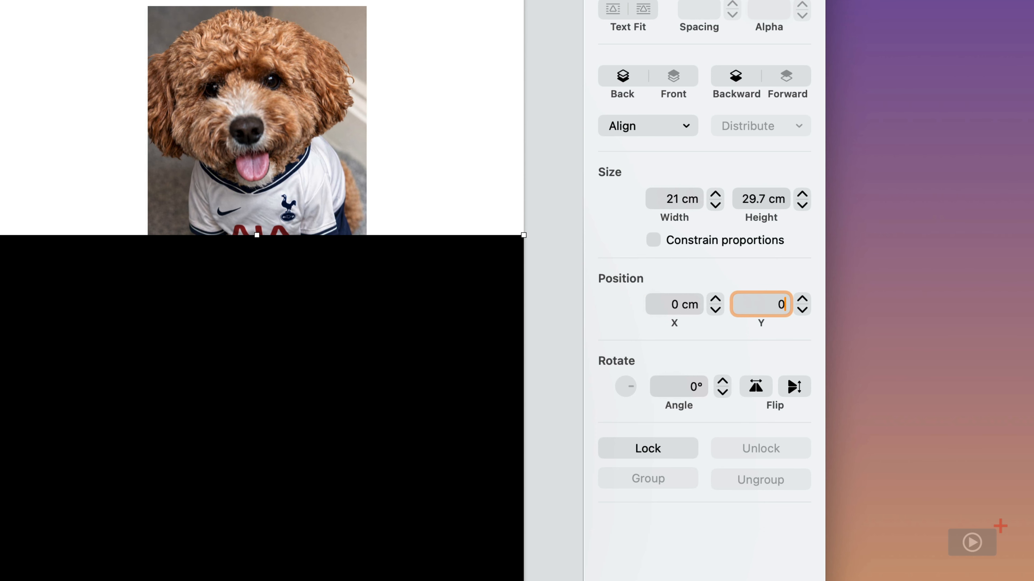
key(Return)
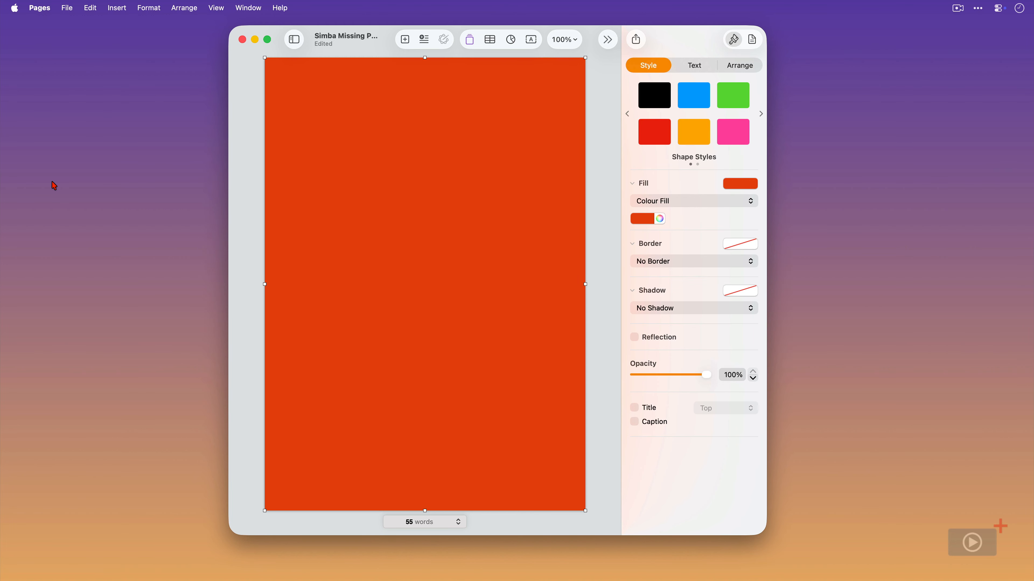
- Send the full-page red rectangle behind all the other objects on the poster
click(750, 67)
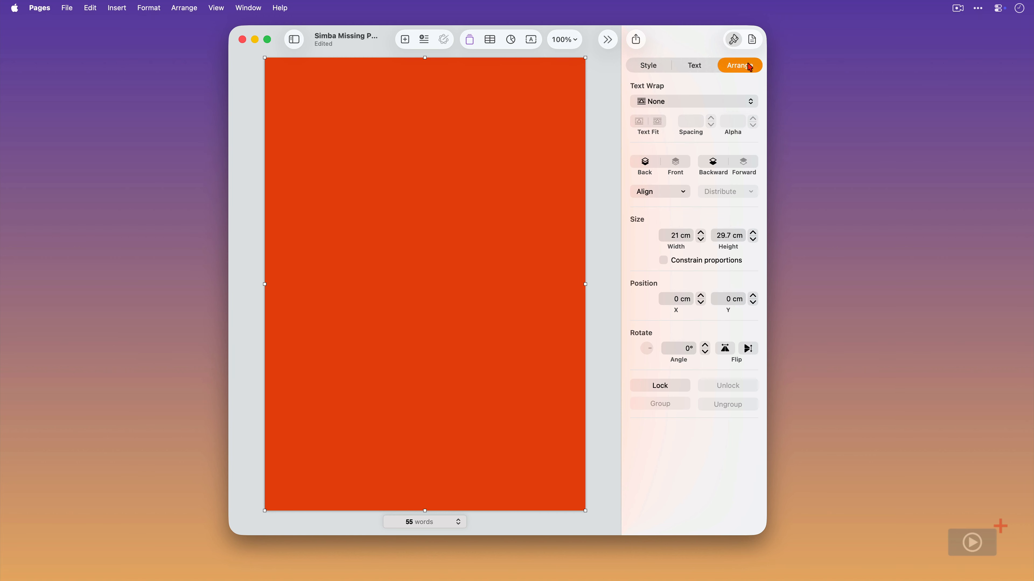
click(713, 163)
click(713, 165)
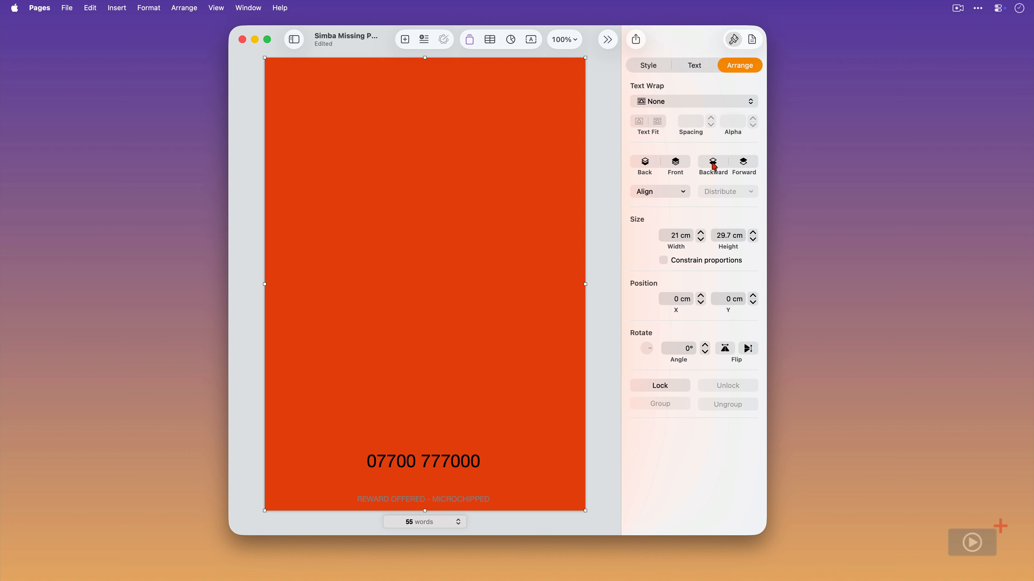
click(714, 165)
click(714, 165)
click(713, 165)
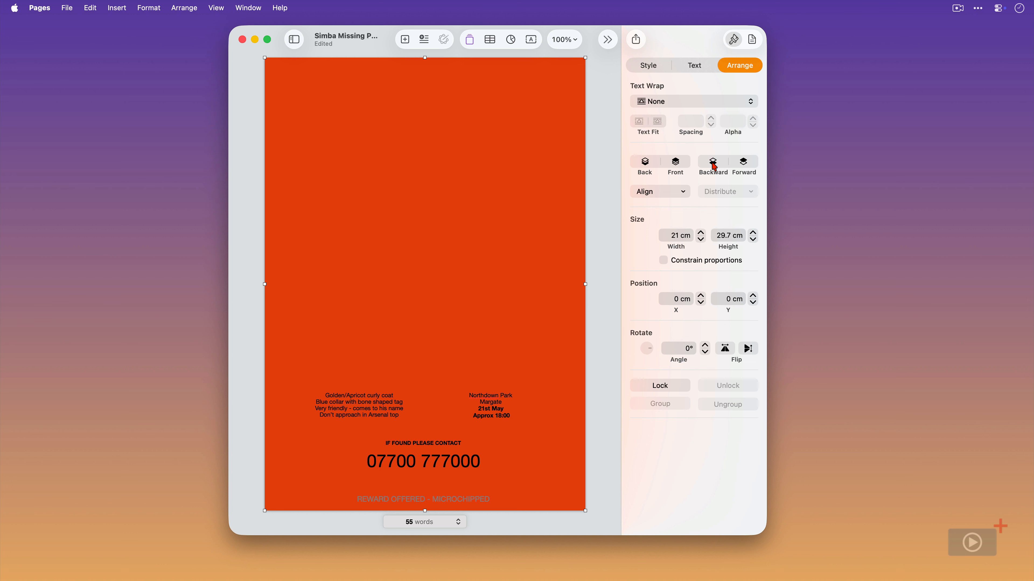
click(651, 166)
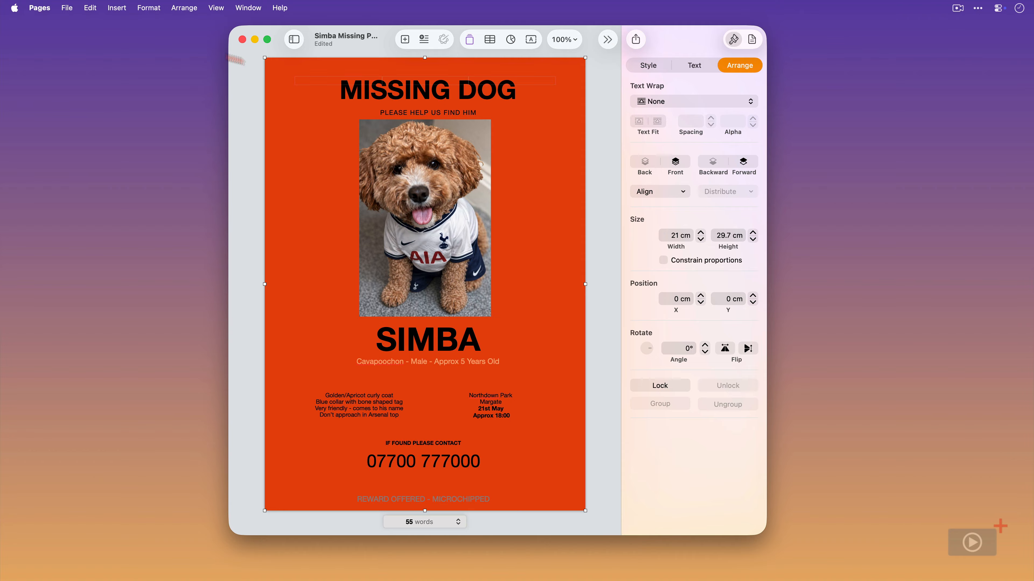
- Insert a second rectangle shape and set its size to 19 cm wide and 27.7 cm high
click(122, 9)
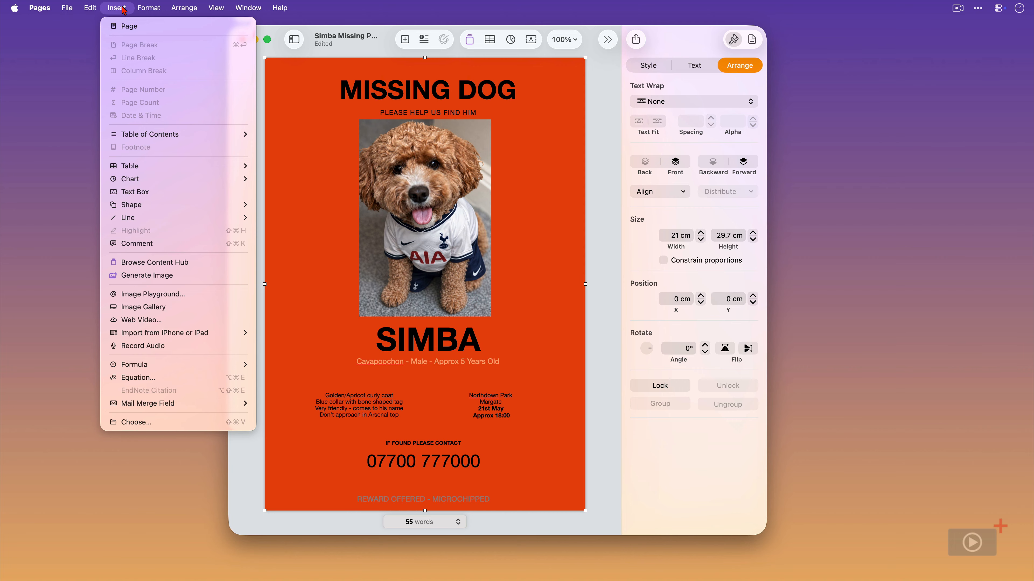
mouse_move(173, 204)
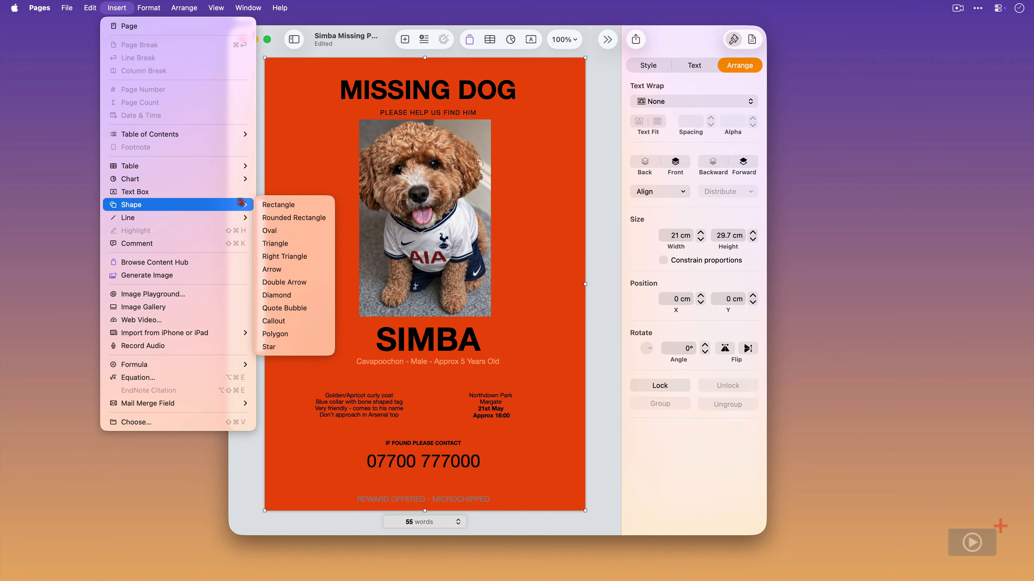
click(269, 204)
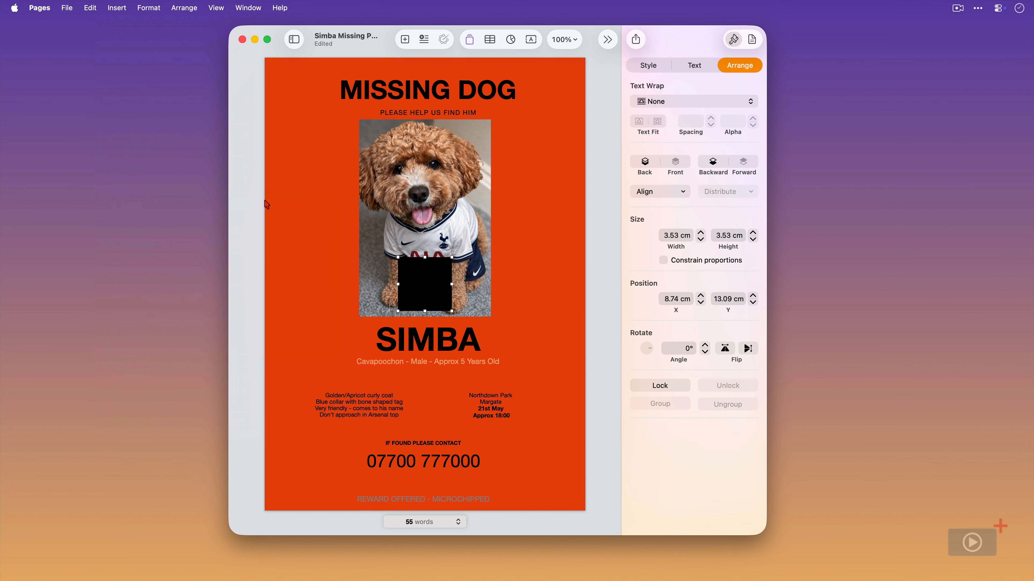
click(676, 236)
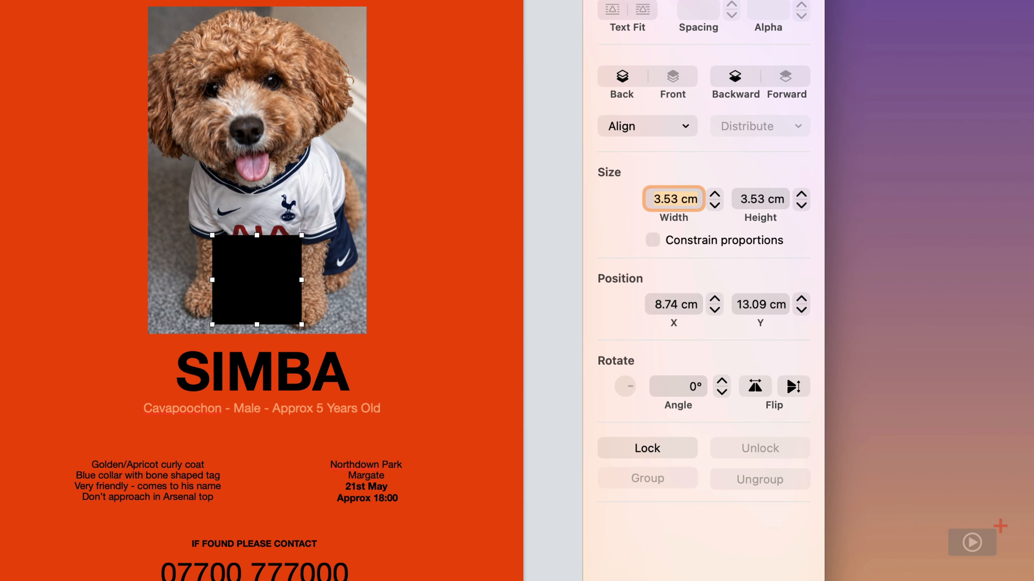
key(BackSpace)
text(19)
key(Tab)
text(2)
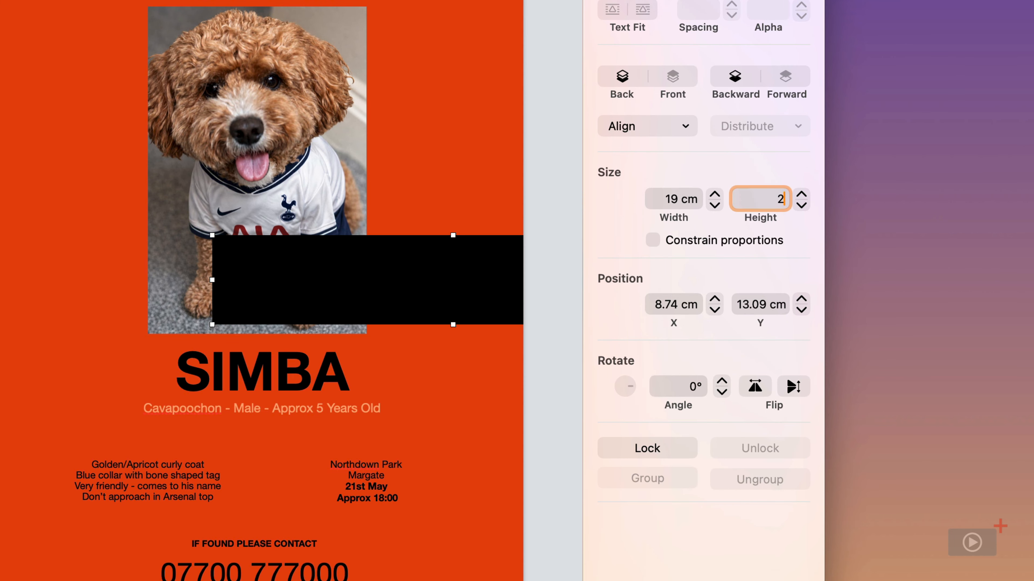
text(7.7)
key(Tab)
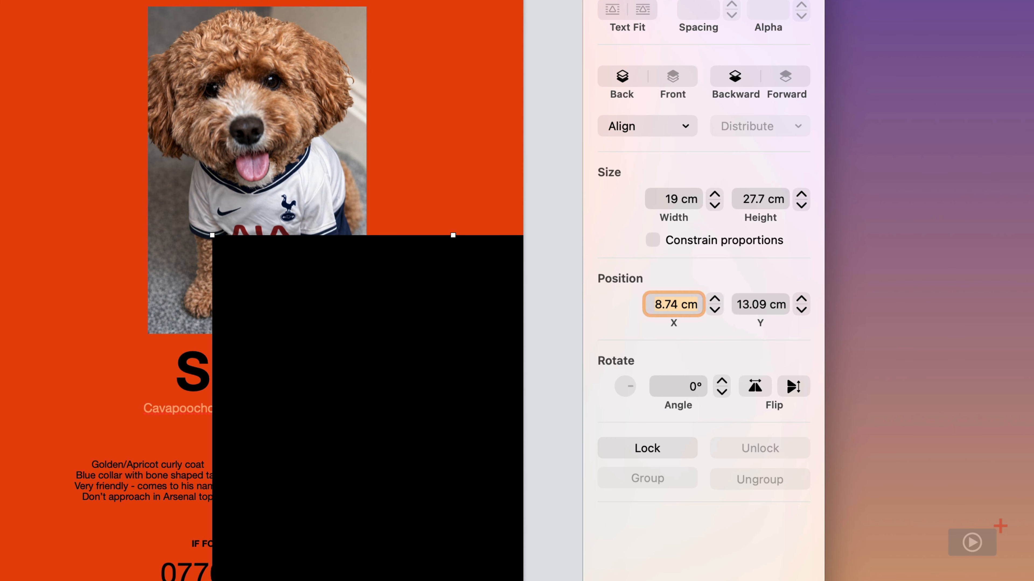
- Position the second rectangle at X 1 cm and Y 1 cm to leave an even red border
text(1)
key(Tab)
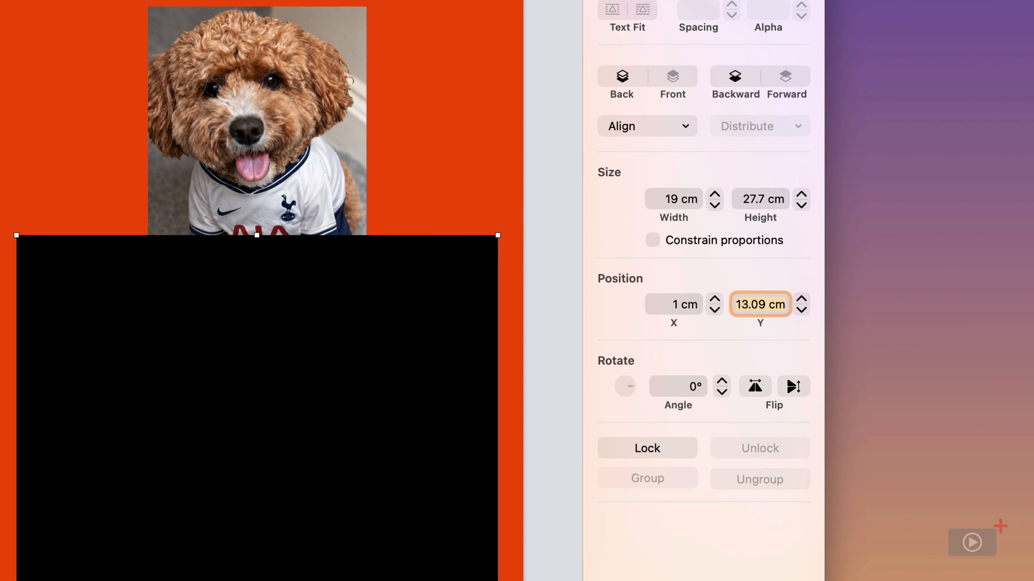
text(1)
key(Tab)
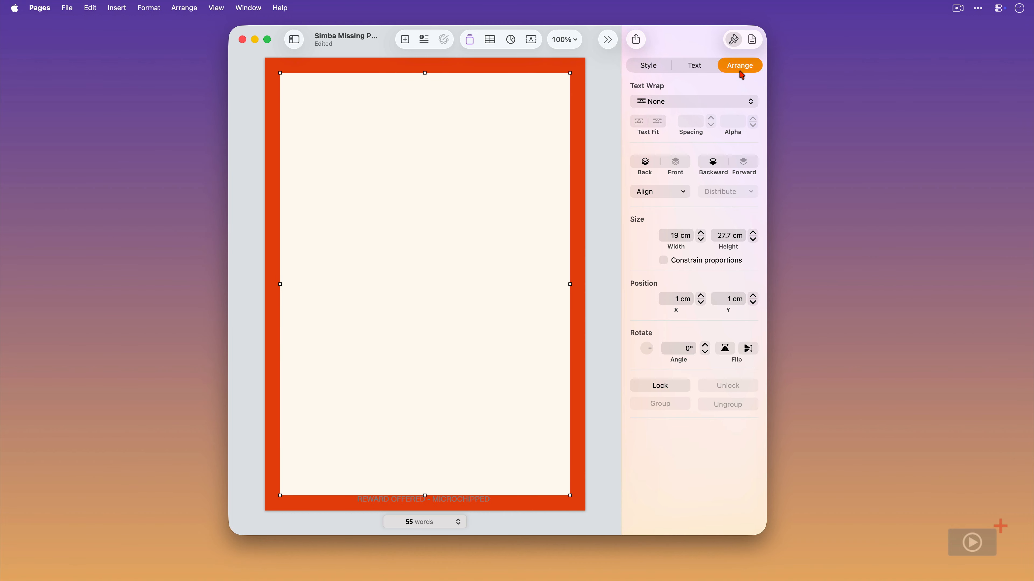
- Layer the cream rectangle directly above the red background and move the REWARD OFFERED - MICROCHIPPED text box up inside it
click(649, 166)
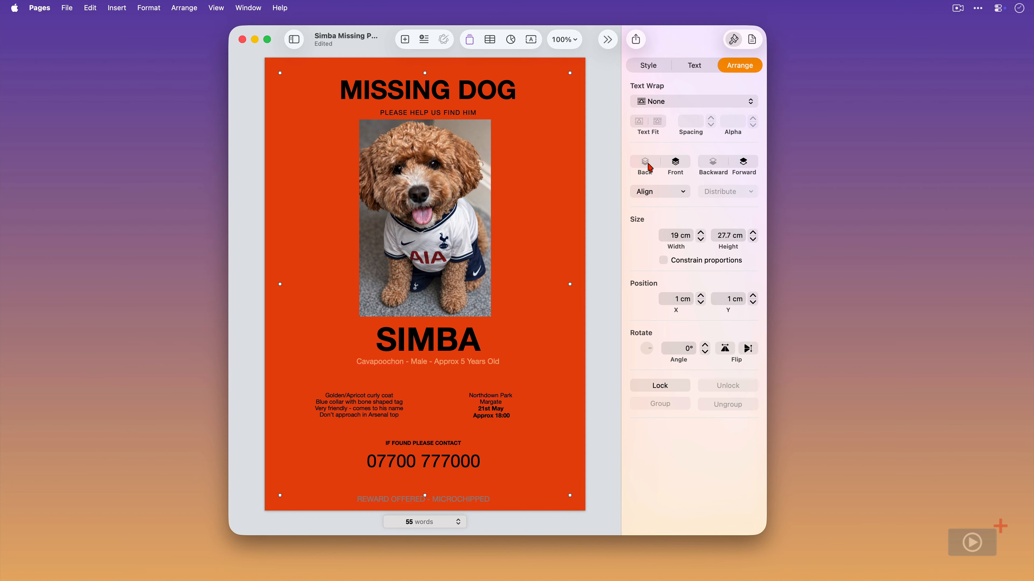
click(744, 167)
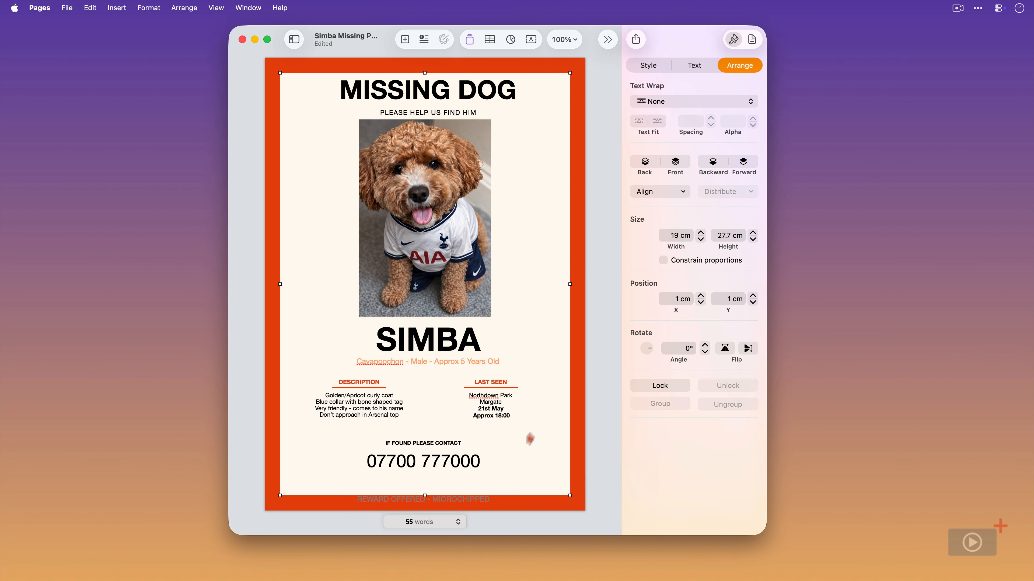
mouse_move(479, 504)
mouse_down()
mouse_move(480, 525)
mouse_move(477, 487)
mouse_up()
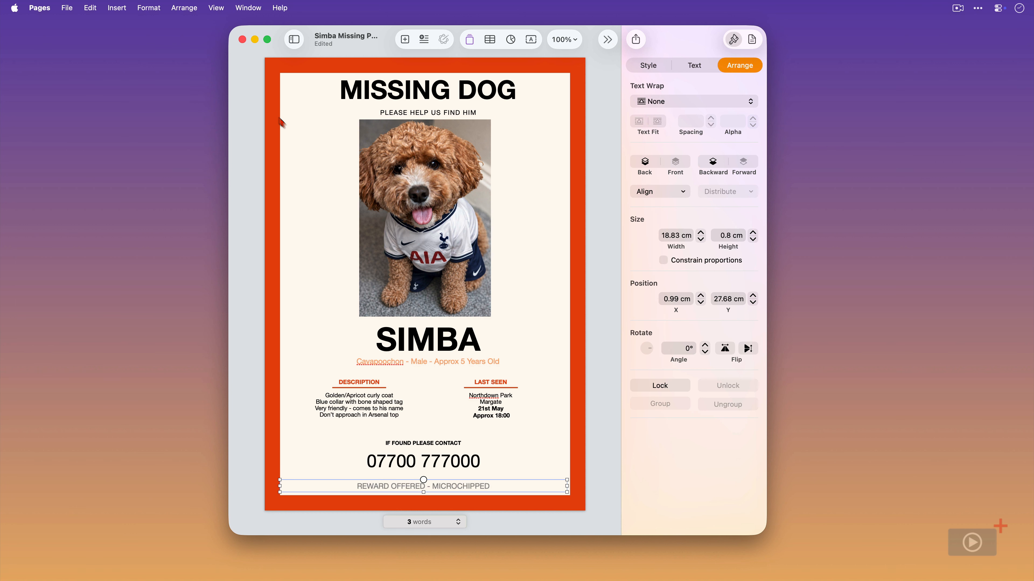
- Insert a rounded rectangle over the MISSING DOG heading, about 14.2 cm wide and 3 cm high, and fill it red
click(118, 8)
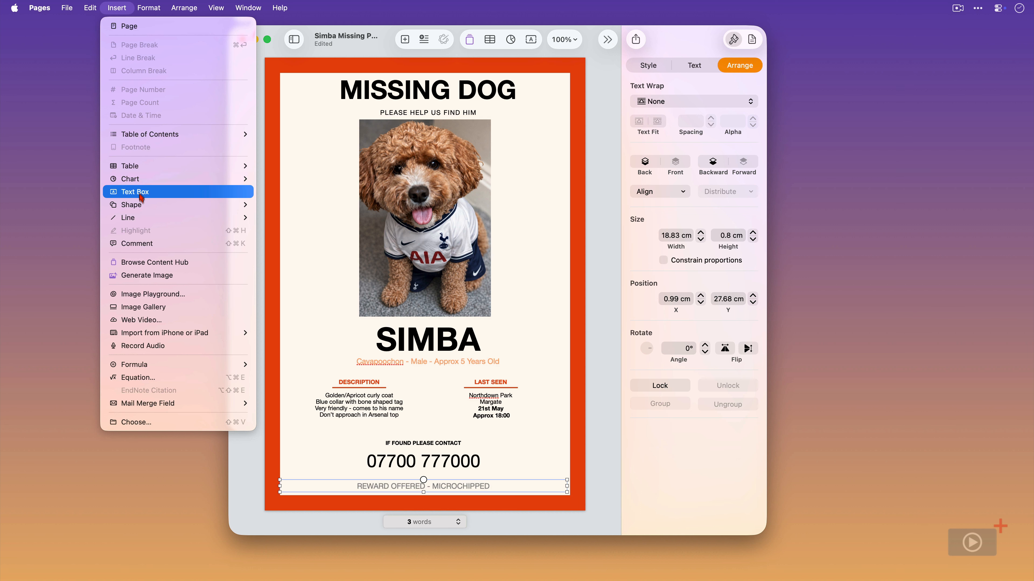
mouse_move(143, 208)
click(290, 218)
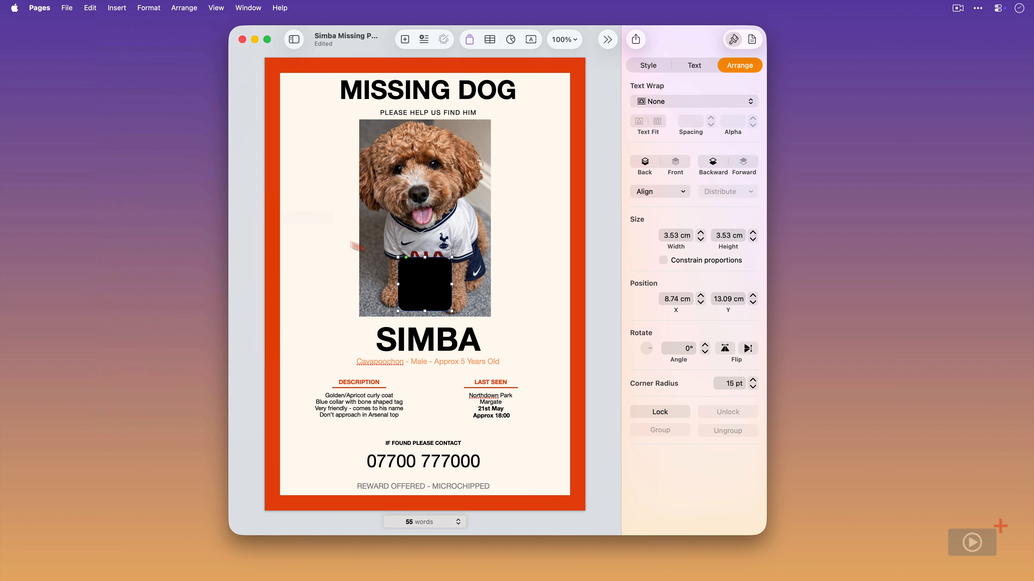
drag(419, 283, 538, 119)
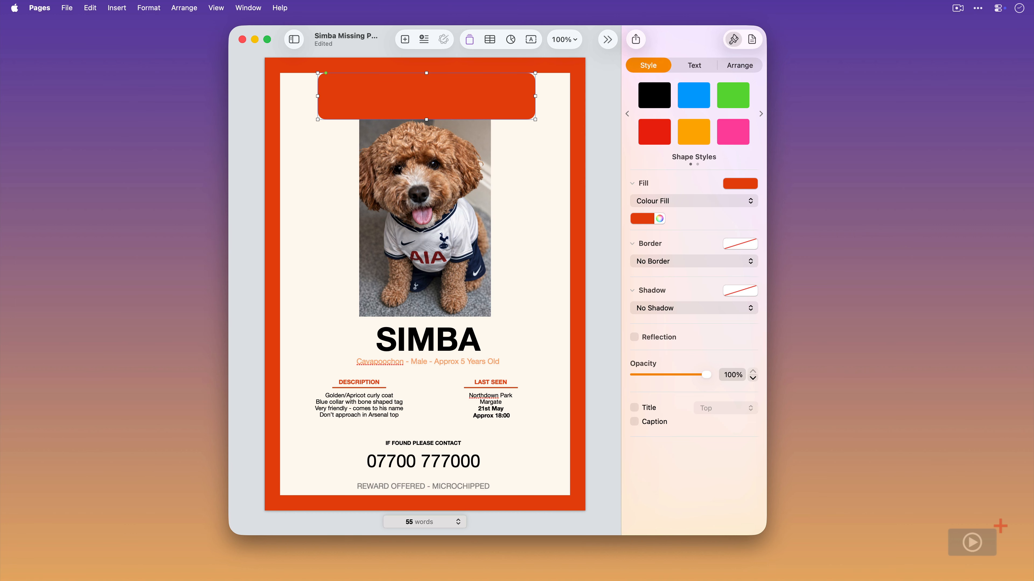
- Move the red rounded rectangle backward behind the two heading text boxes and resize it into a banner
click(738, 67)
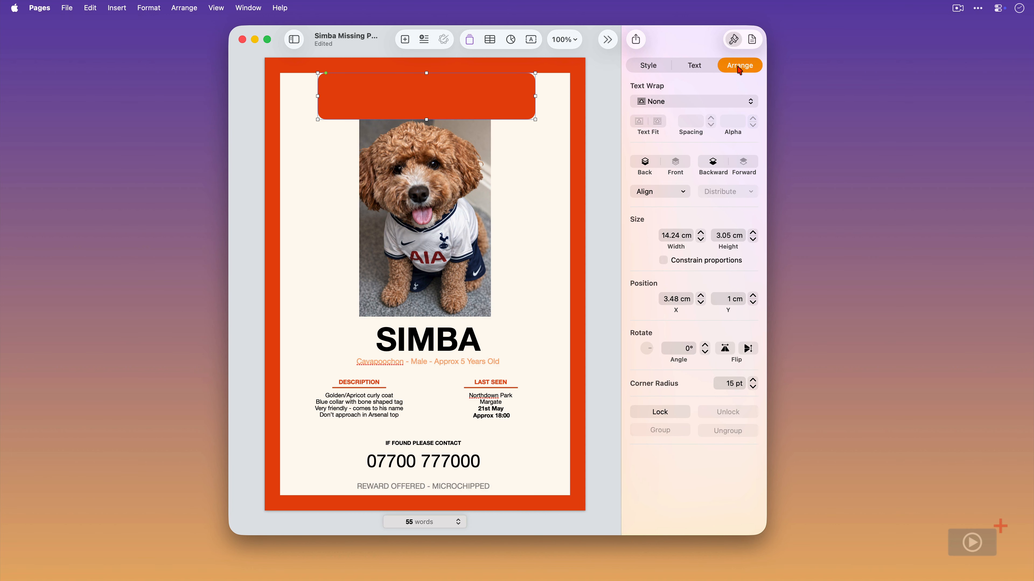
click(716, 164)
click(716, 164)
click(716, 164)
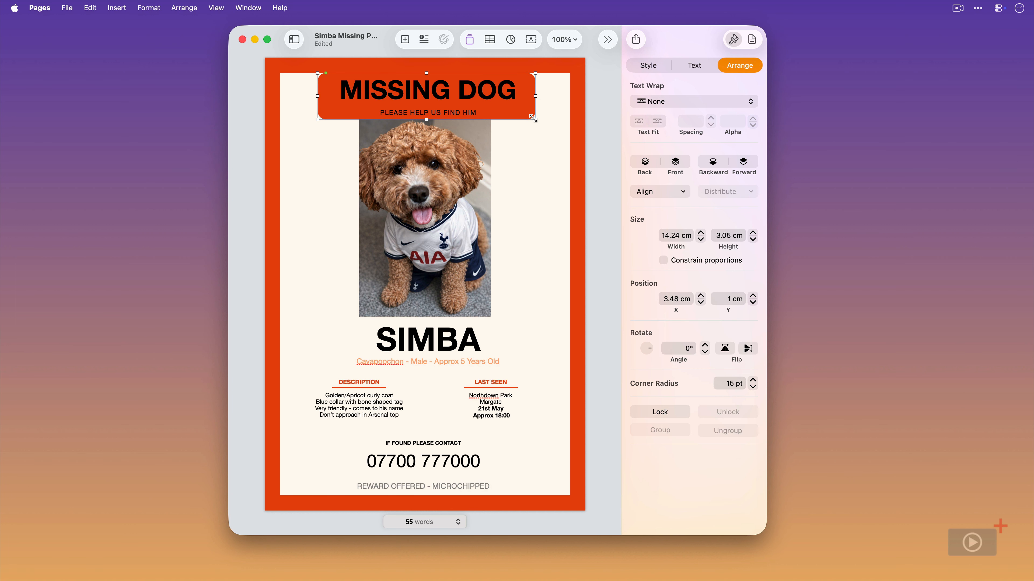
drag(533, 118, 534, 120)
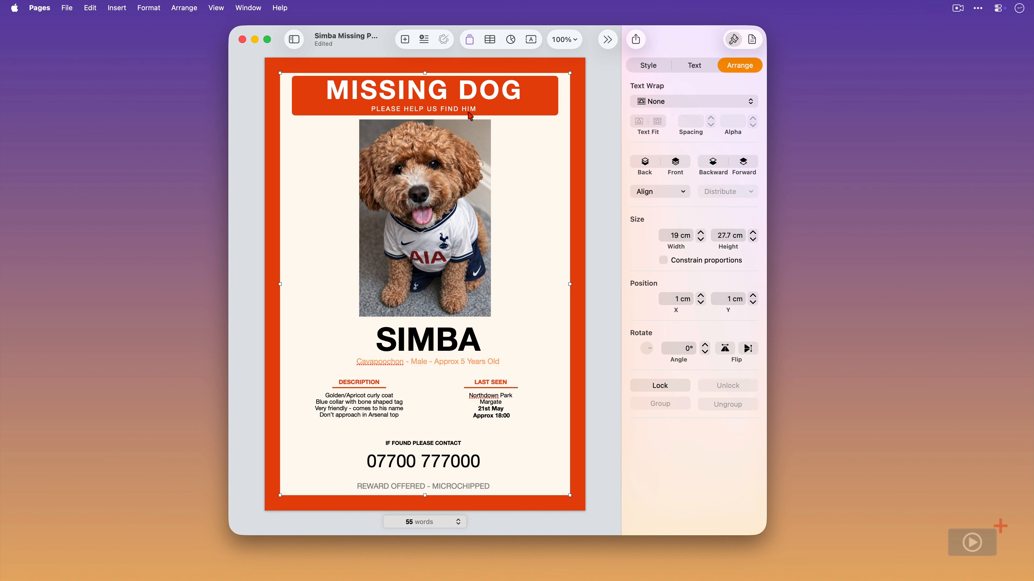
- Insert another rounded rectangle over the SIMBA name area, about 17.1 cm wide and 3.5 cm high
click(607, 40)
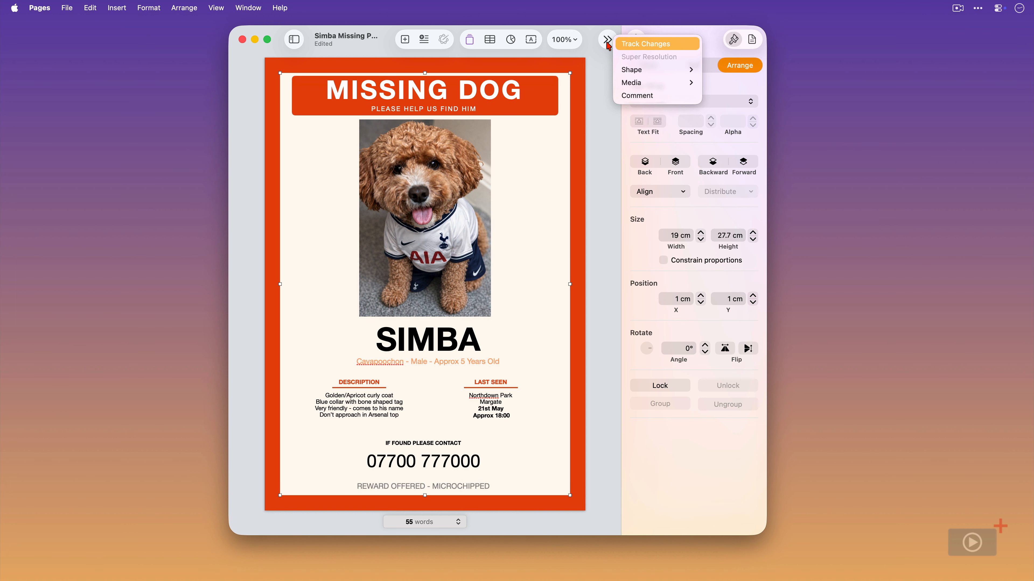
mouse_move(636, 69)
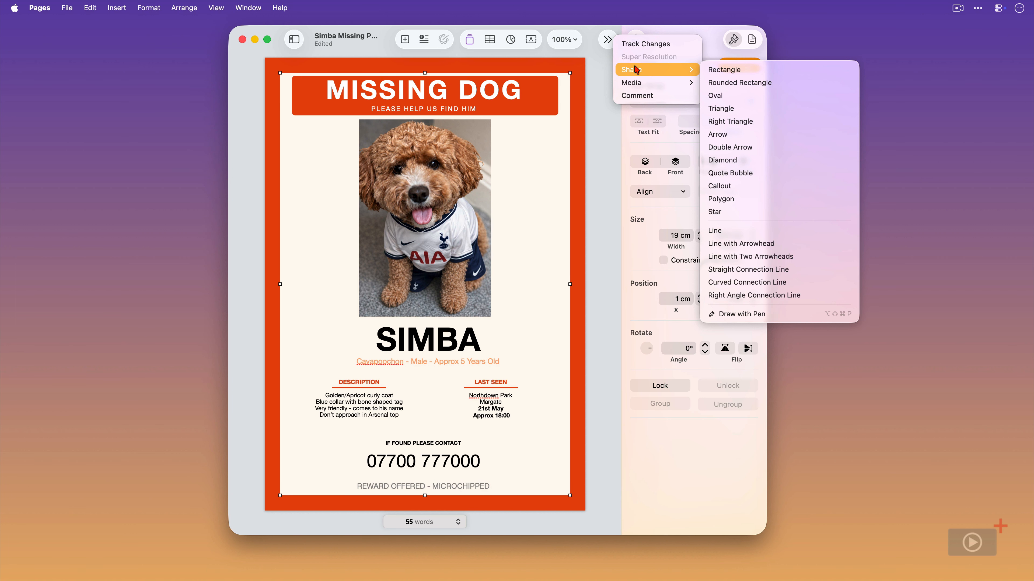
click(744, 82)
drag(431, 291, 555, 364)
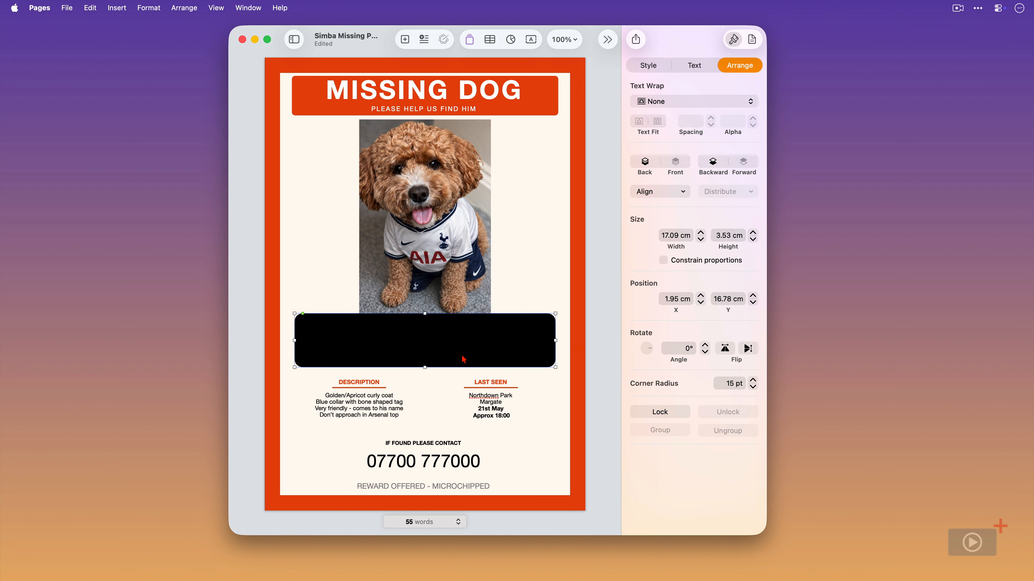
- Move the black rounded rectangle up off the SIMBA text and change that text's colour to red
drag(456, 351, 454, 300)
click(440, 350)
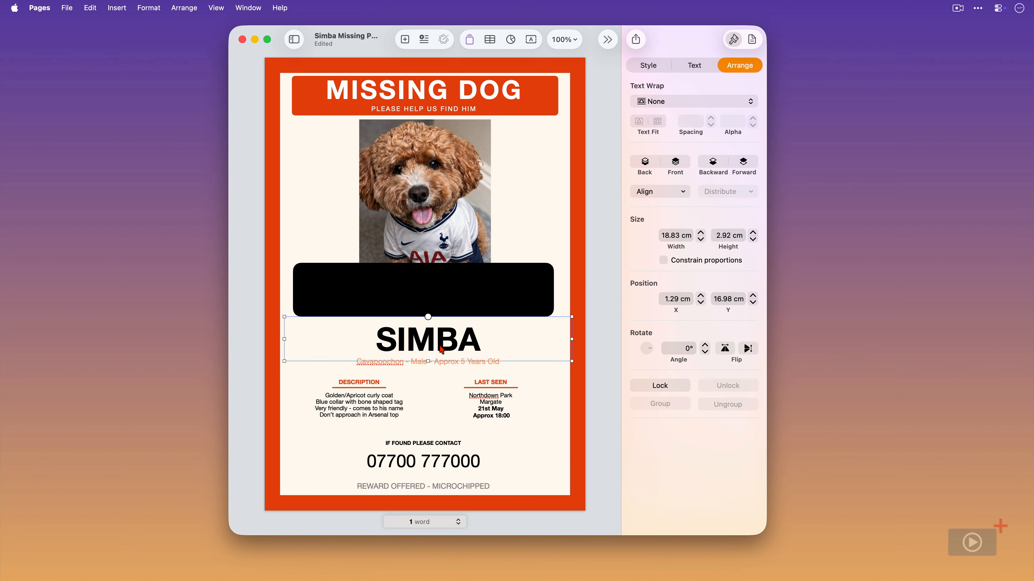
click(663, 66)
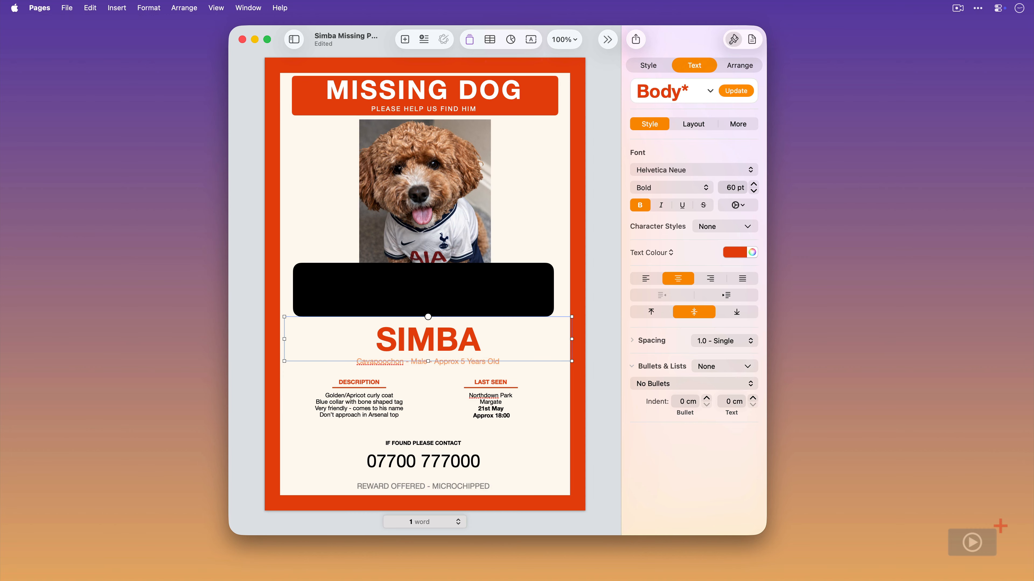
- Move the black rounded rectangle back over the SIMBA text and layer it behind the name and breed text boxes
drag(316, 296, 321, 352)
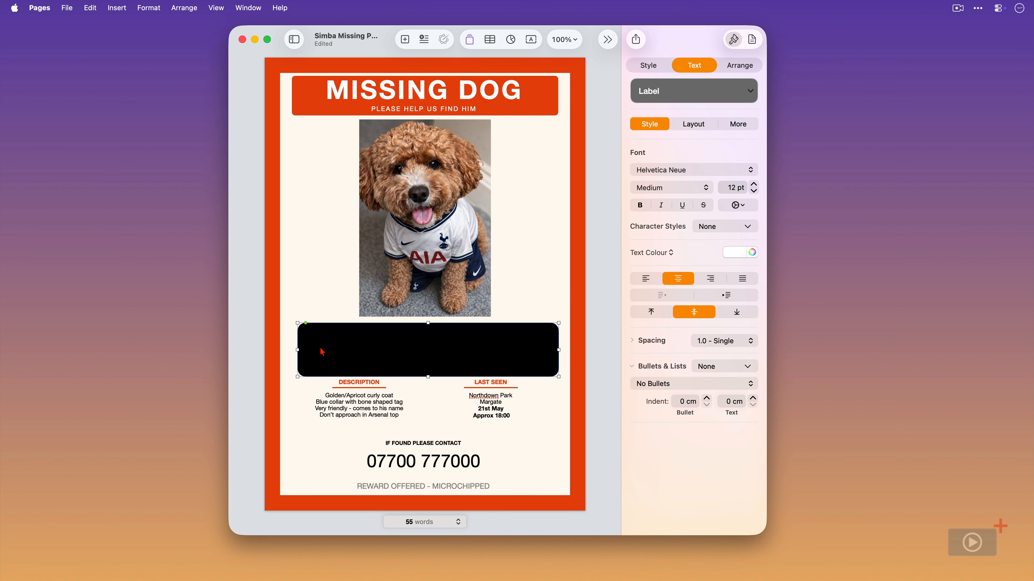
click(757, 65)
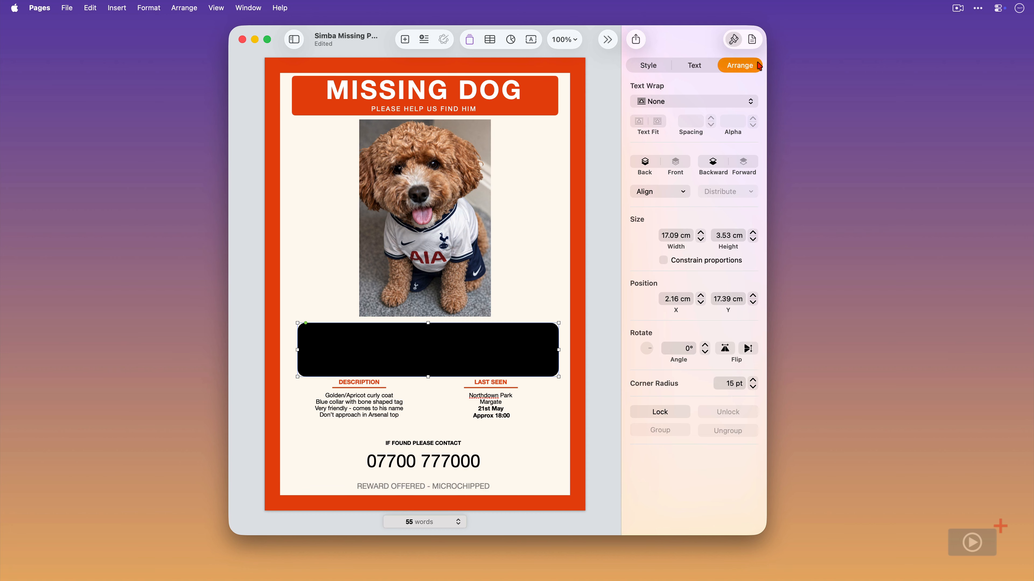
click(716, 163)
click(716, 162)
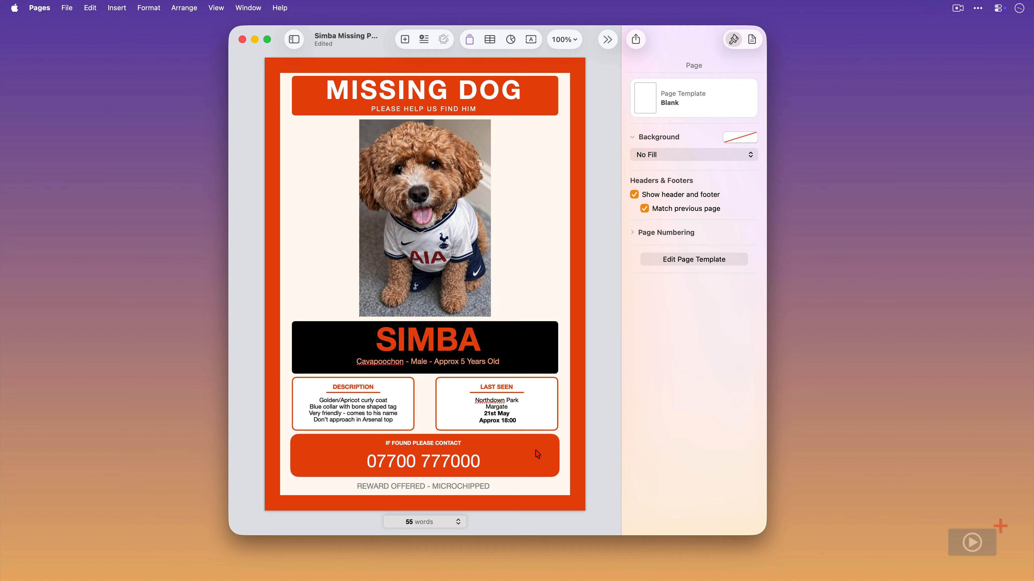
- Add a 2 pt red line border around the dog photo and deselect it
click(388, 276)
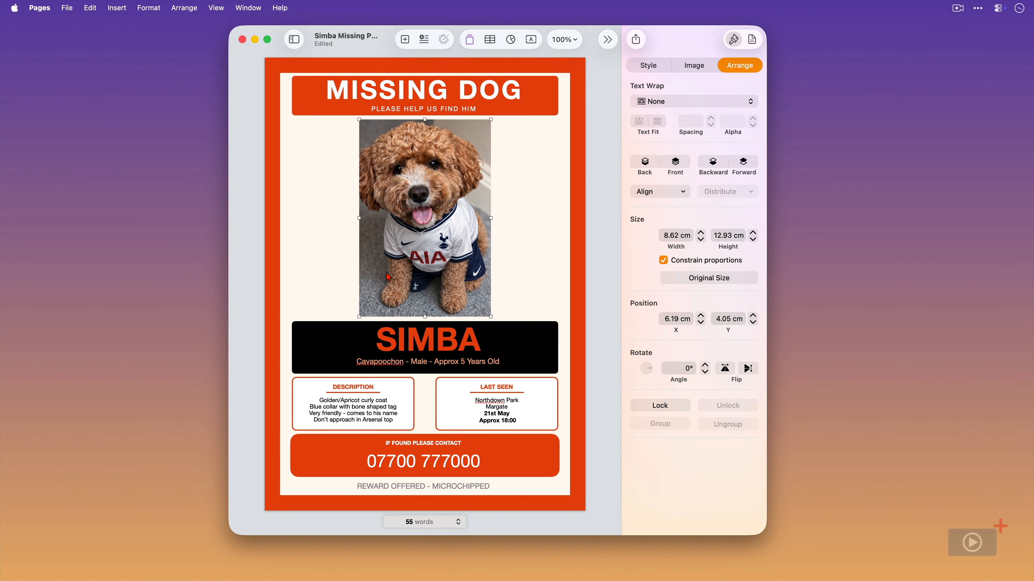
click(648, 66)
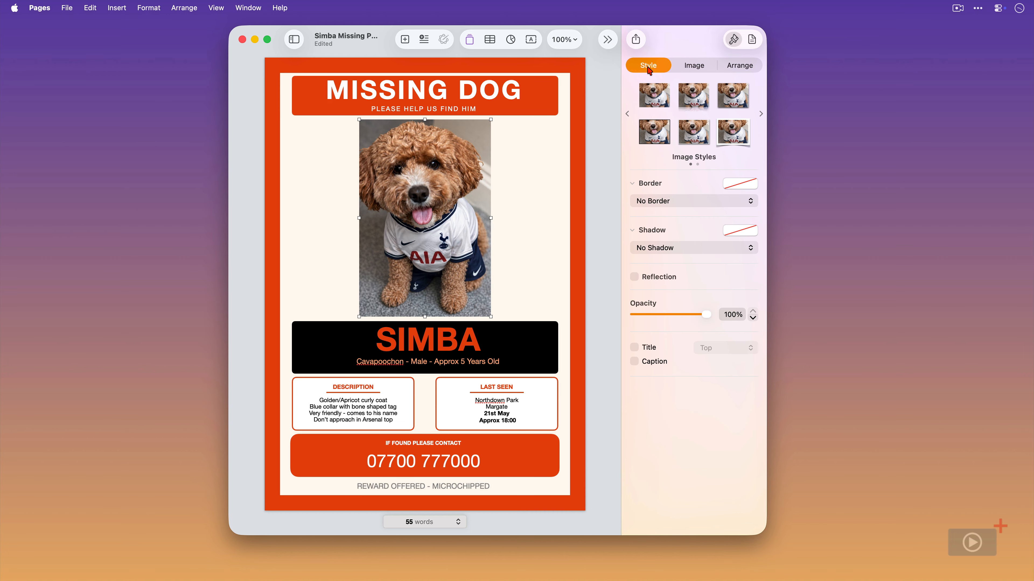
click(750, 201)
click(739, 215)
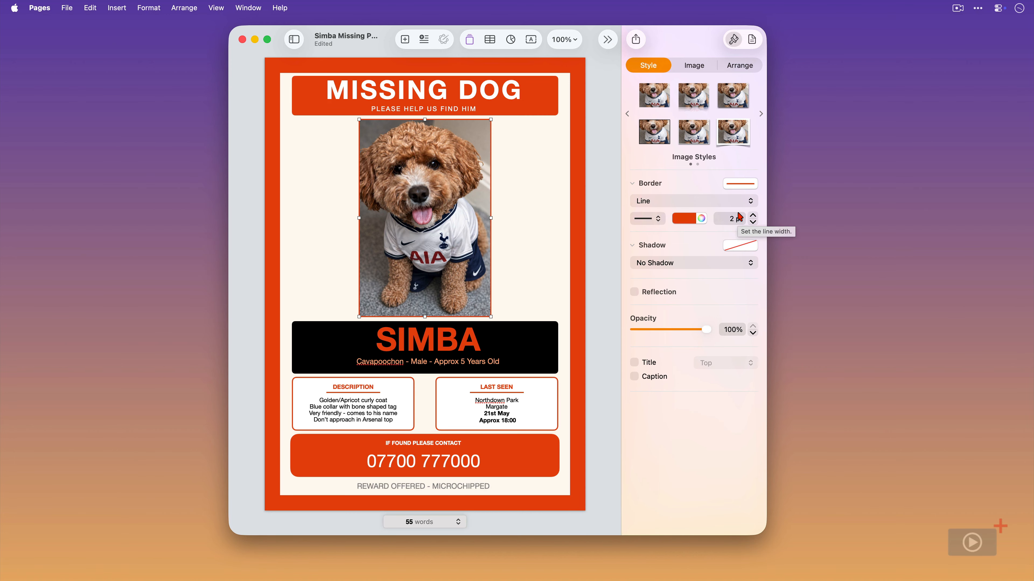
click(582, 232)
click(599, 242)
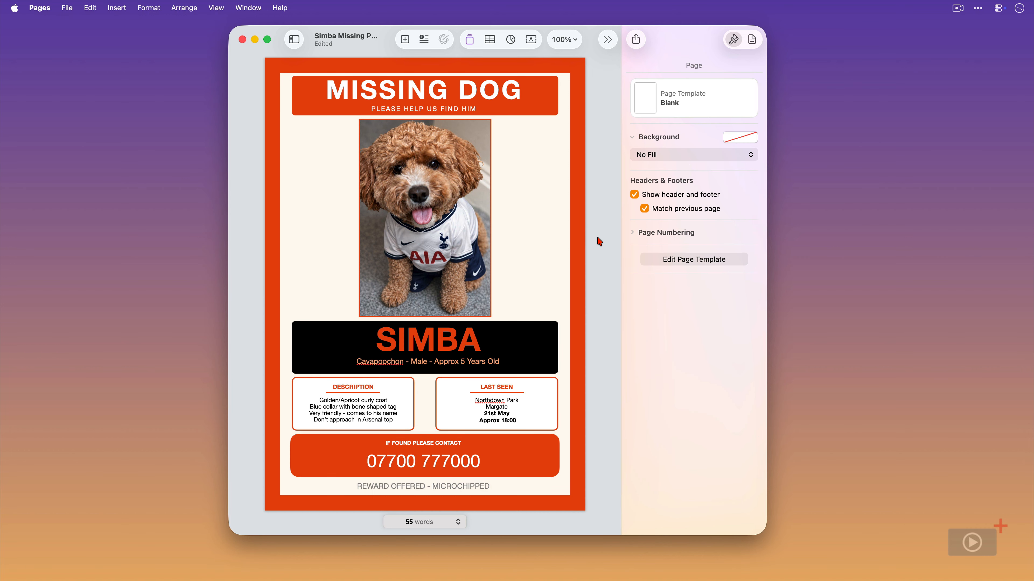